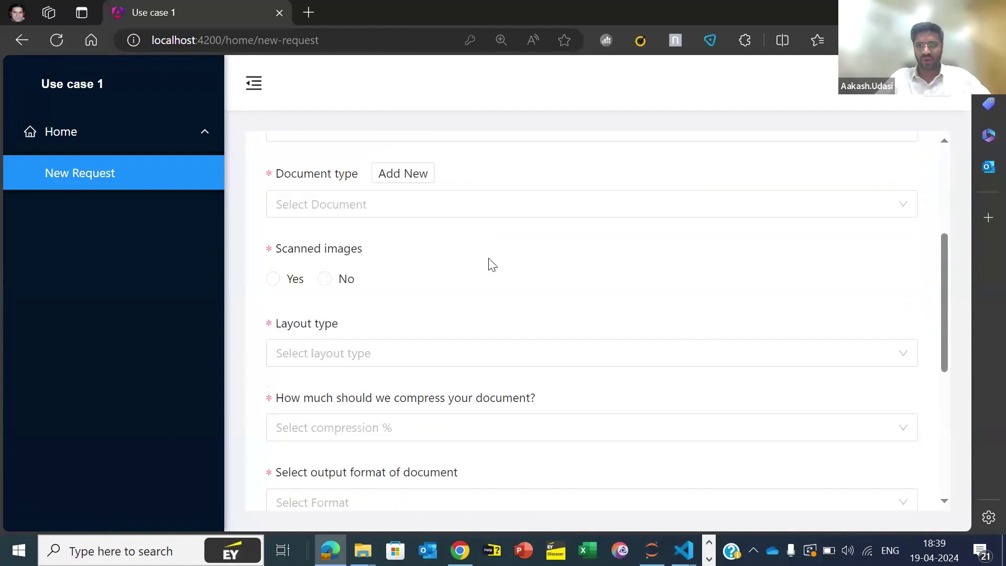
Look over the new request form, from the client name down to the layout type and compression fields
scroll(490, 259, "up", 1)
left_click(490, 257)
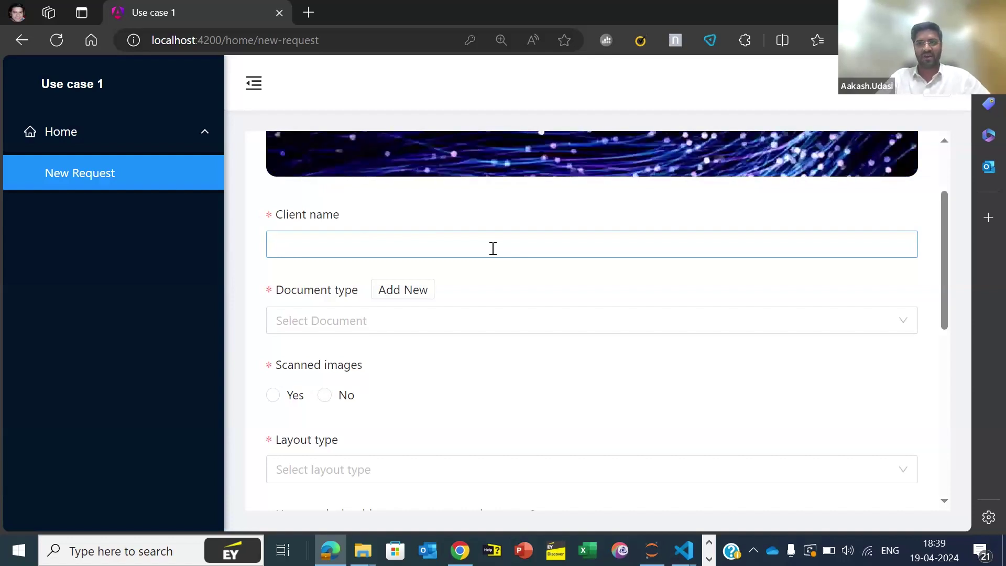
scroll(487, 257, "down", 3)
scroll(486, 263, "up", 3)
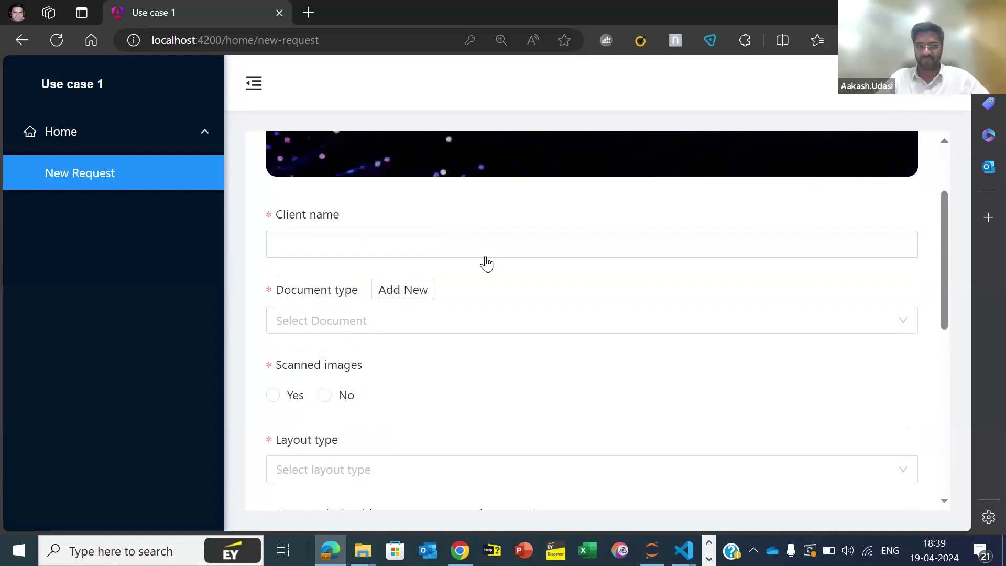
scroll(486, 263, "down", 2)
scroll(492, 266, "up", 1)
scroll(487, 262, "up", 3)
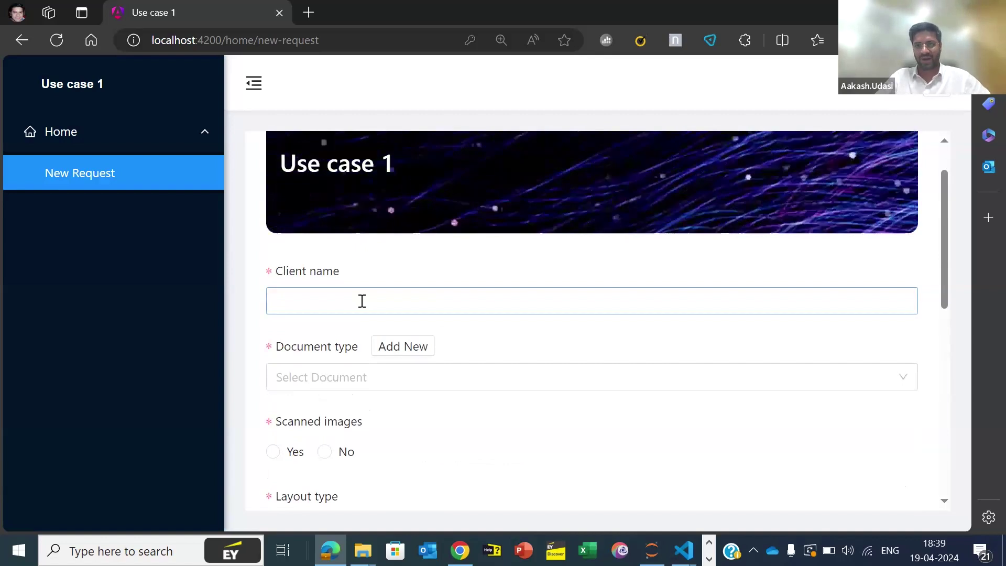
scroll(476, 350, "down", 2)
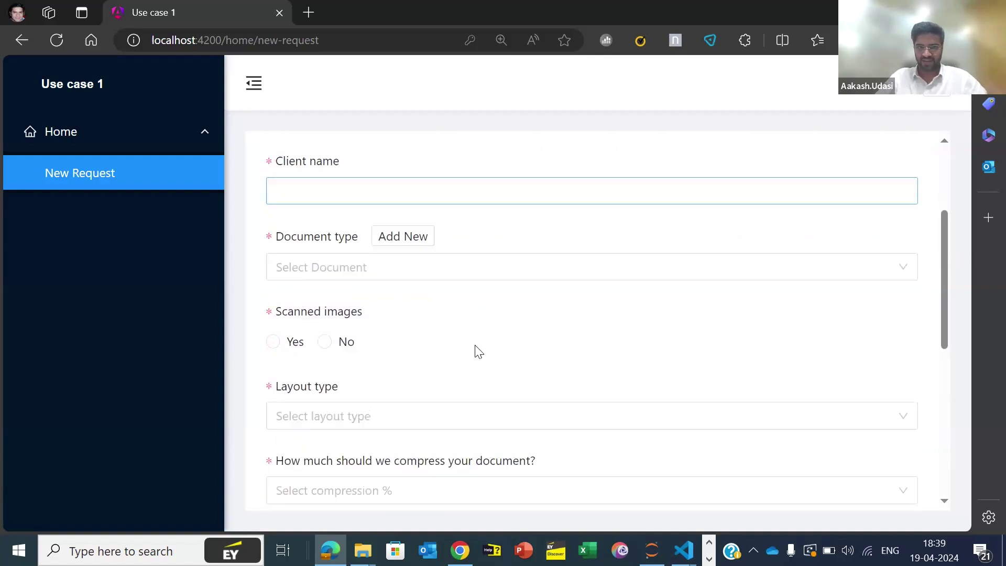
scroll(514, 283, "up", 1)
Enter "xyz ltd" as the client name in the new request form
left_click(313, 240)
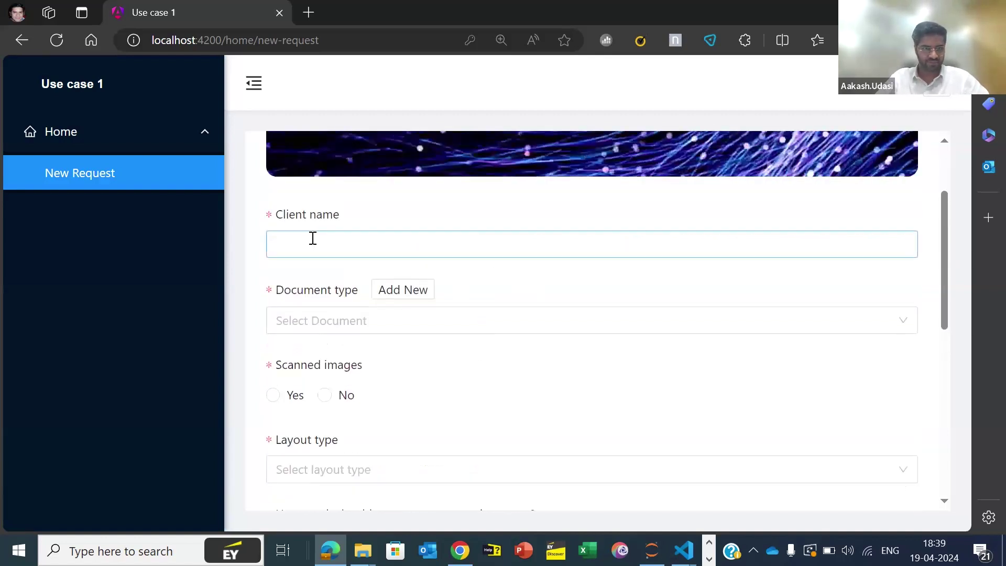
type("yyfyfyf")
key("ctrl+a")
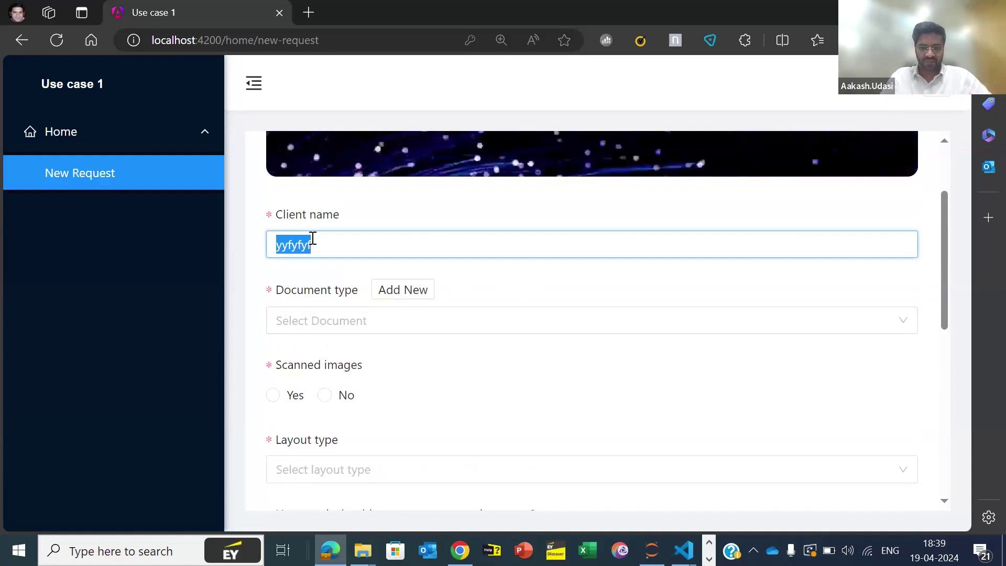
type("xyz ")
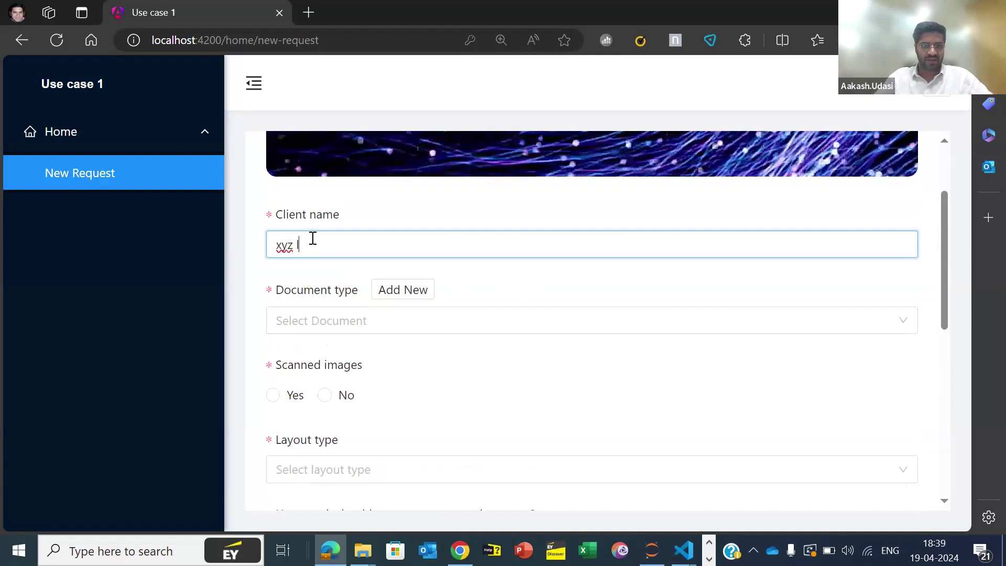
type("ltd")
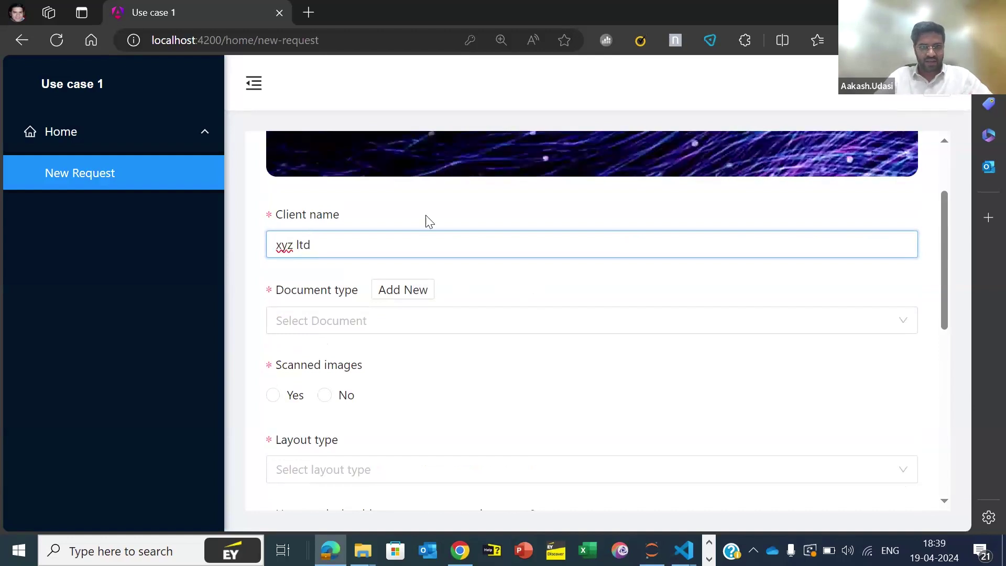
Set the document type to Board of directors meeting minutes and answer Yes for scanned images
left_click(476, 331)
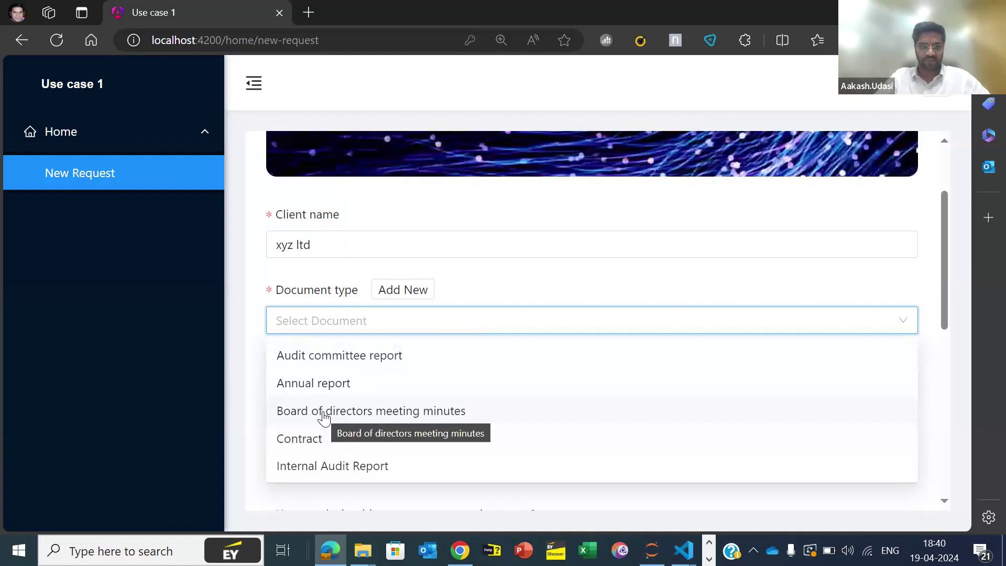
left_click(346, 409)
scroll(347, 376, "down", 1)
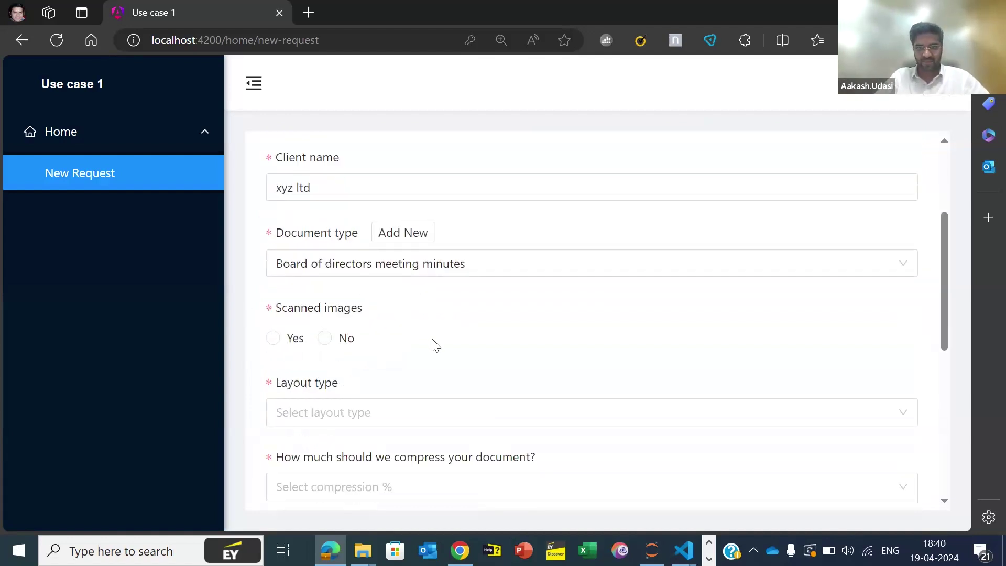
scroll(435, 340, "down", 1)
scroll(435, 340, "up", 1)
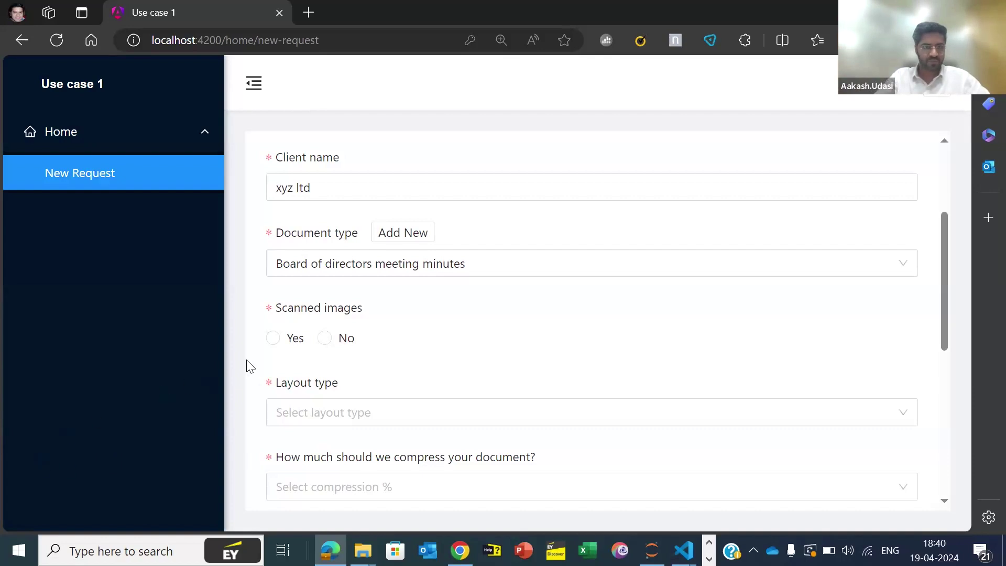
left_click(276, 339)
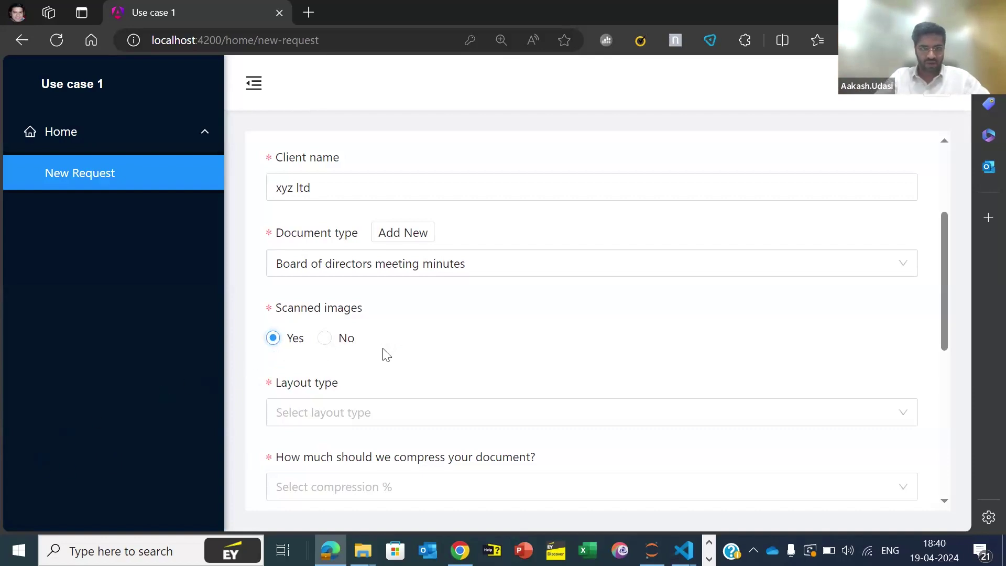
Set the layout type to Dynamic and the document compression to 20-30%
scroll(394, 367, "down", 1)
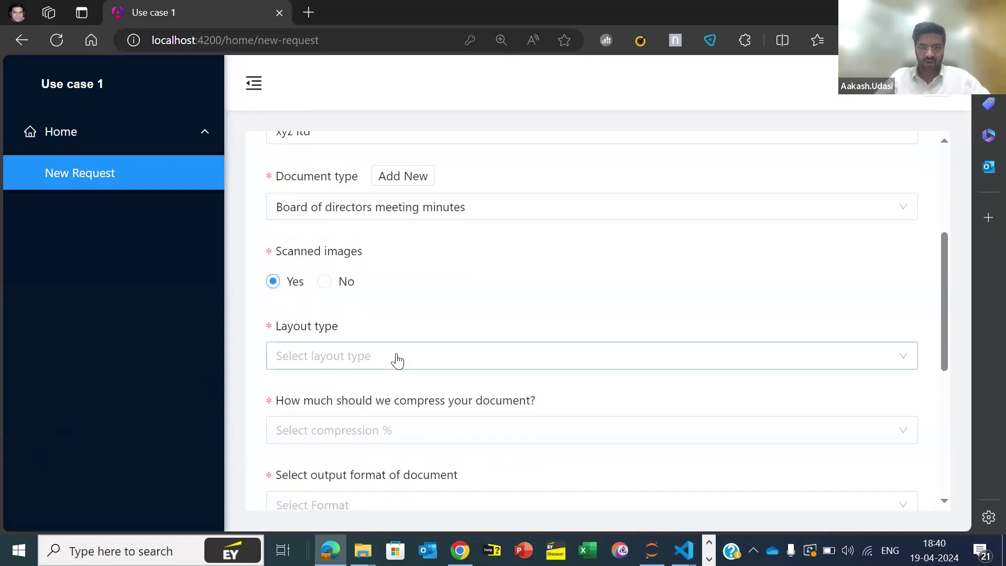
left_click(397, 358)
left_click(338, 428)
scroll(368, 377, "down", 1)
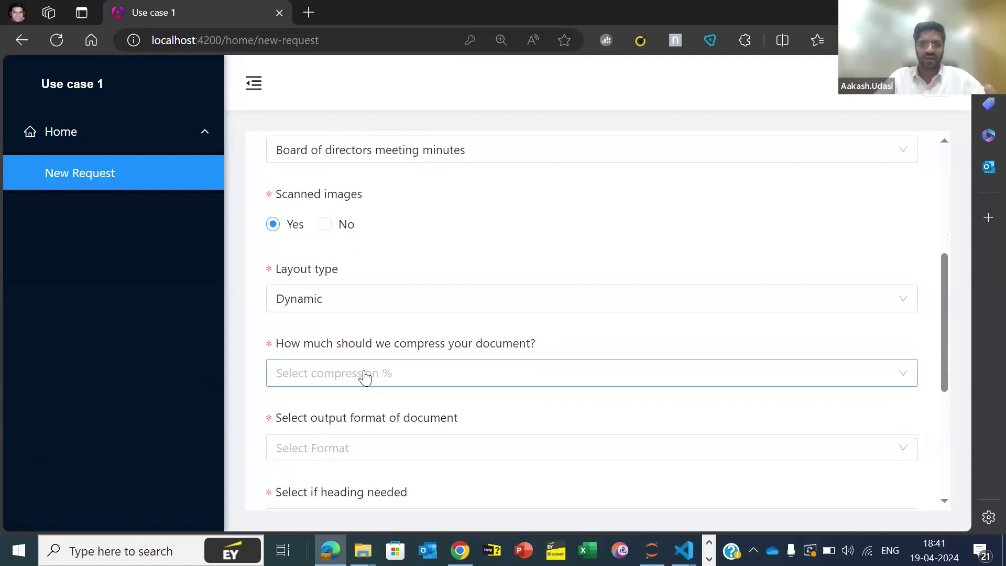
scroll(364, 375, "down", 1)
left_click(358, 318)
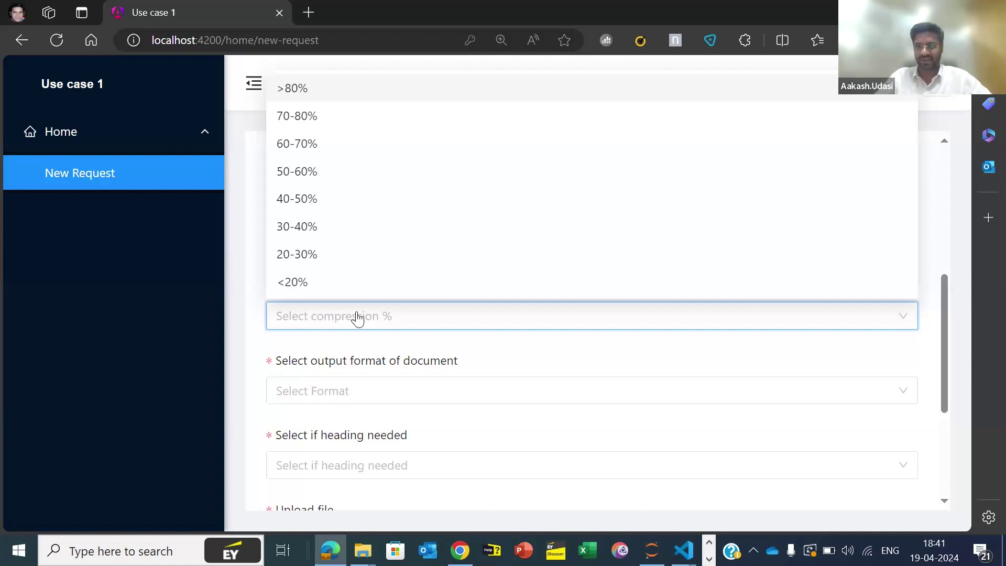
left_click(310, 264)
Choose Word as the output format and No for whether a heading is needed
scroll(420, 328, "down", 1)
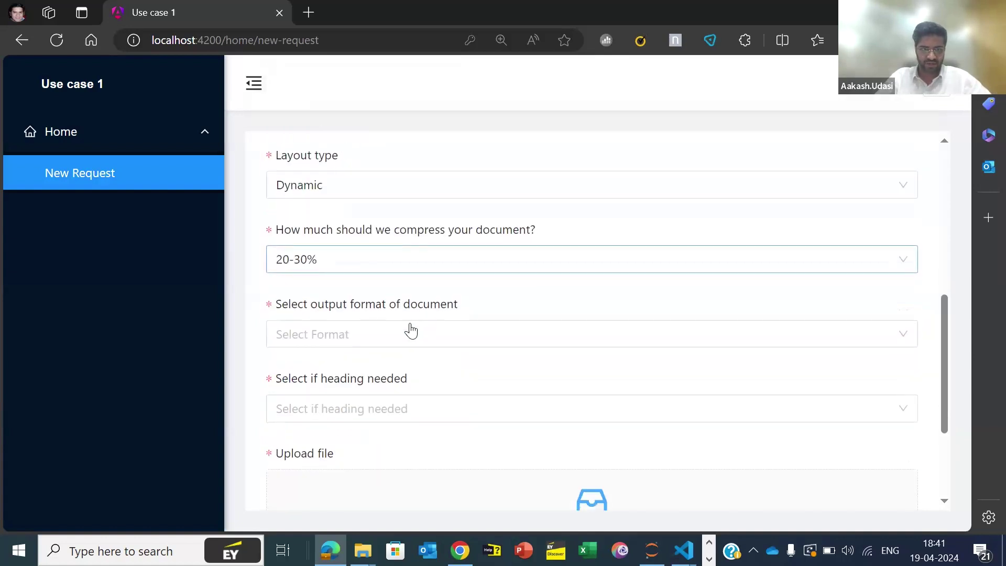
left_click(366, 334)
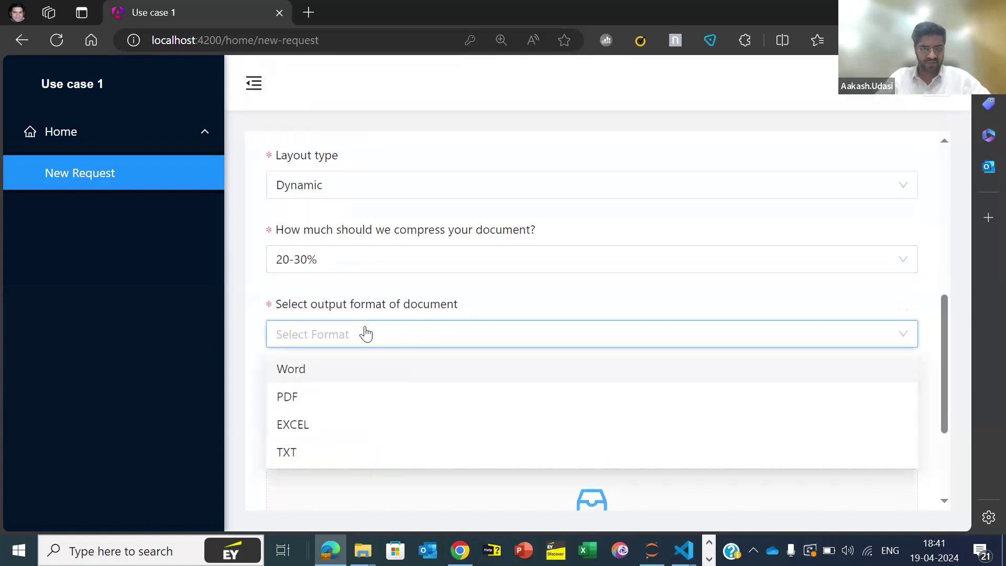
left_click(354, 371)
scroll(354, 368, "down", 1)
left_click(355, 361)
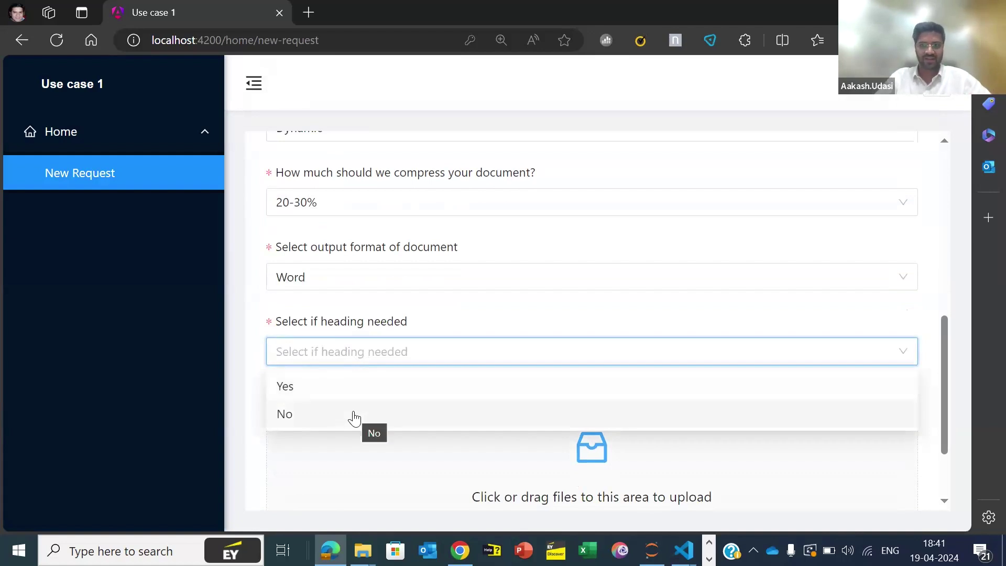
left_click(335, 413)
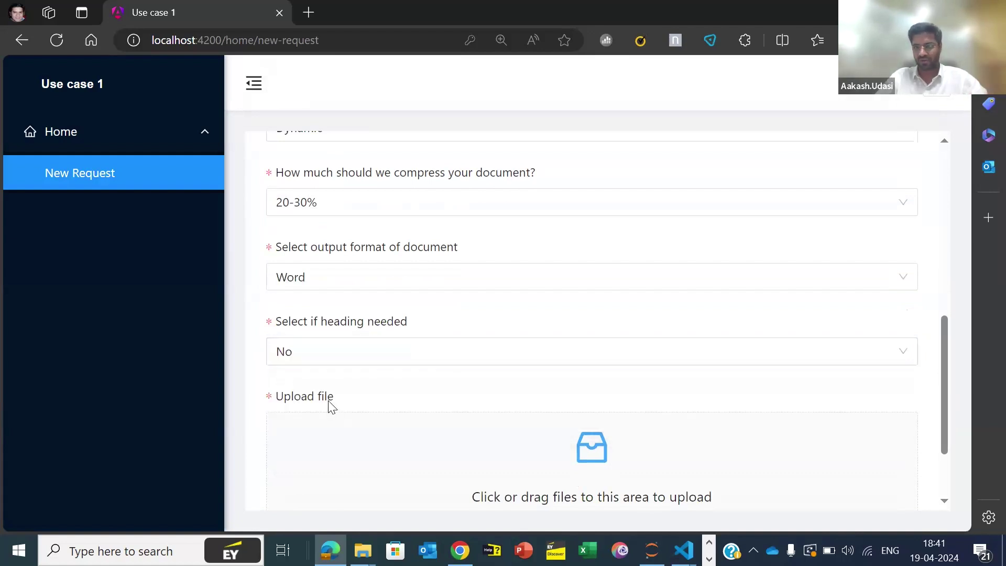
Attach "3. IC - 28 June 2022 1.pdf" from the Summarization folder as the upload file and submit the request
scroll(331, 407, "down", 1)
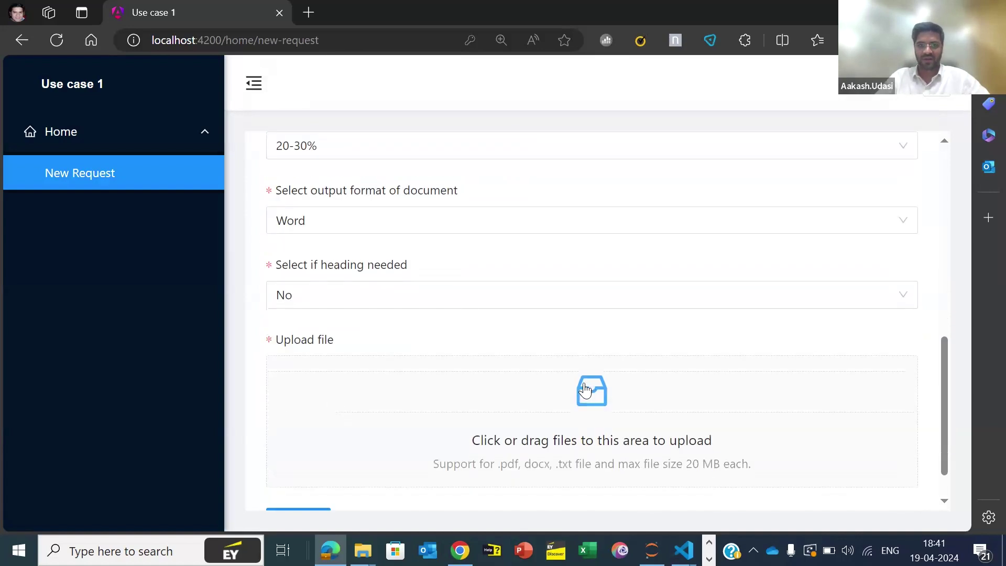
scroll(337, 375, "up", 1)
scroll(402, 366, "up", 1)
scroll(482, 406, "down", 1)
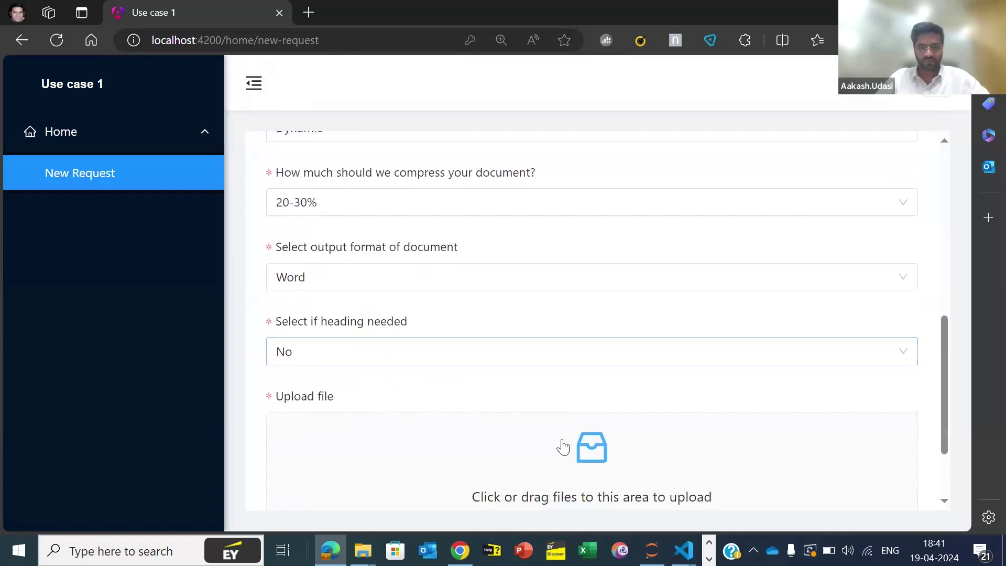
left_click(594, 453)
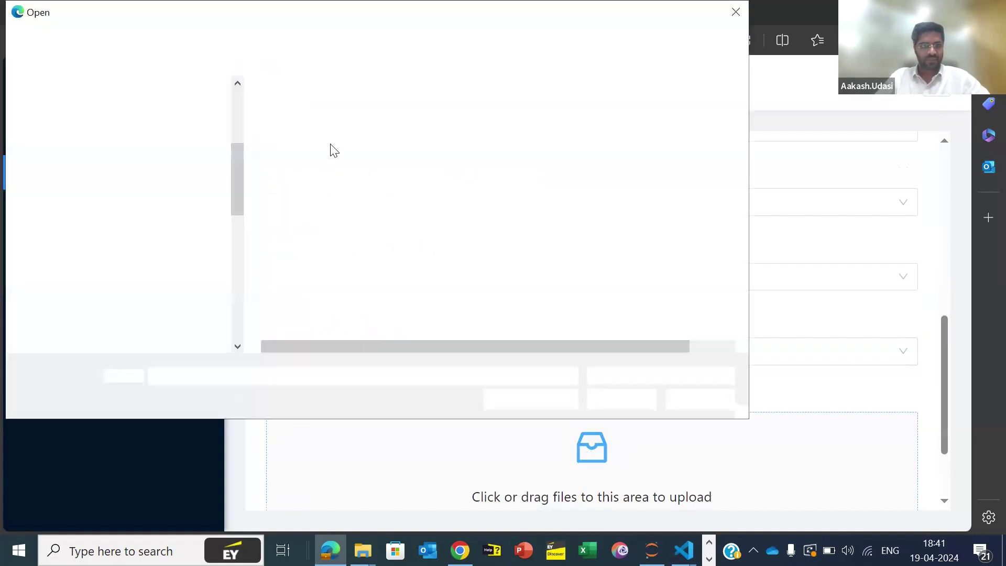
left_click(312, 116)
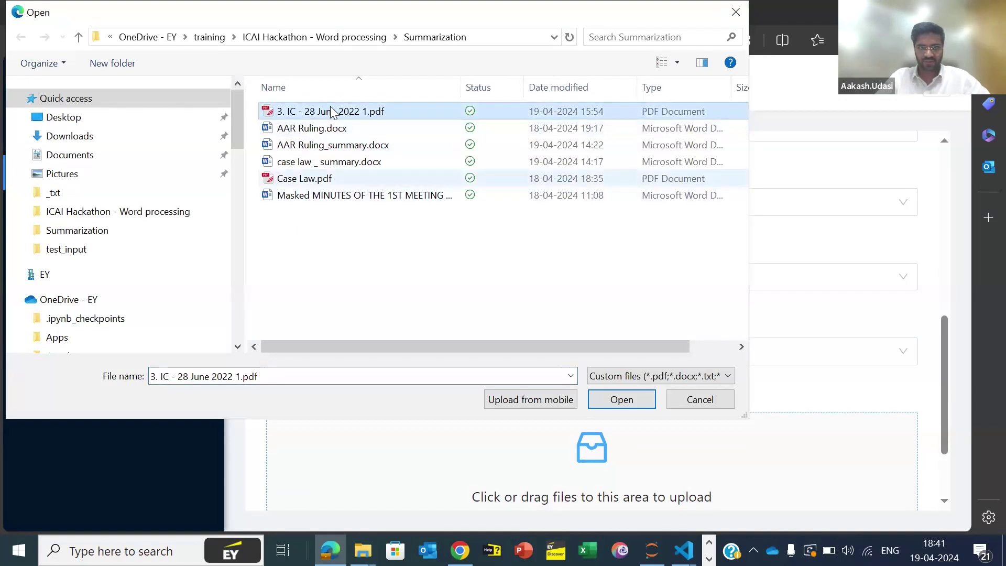
left_click(610, 398)
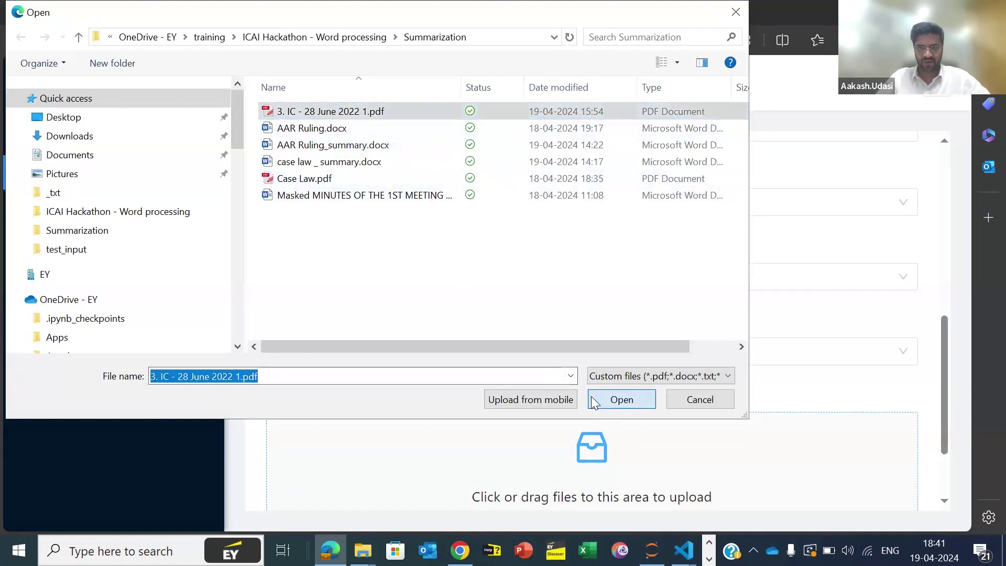
scroll(557, 351, "down", 2)
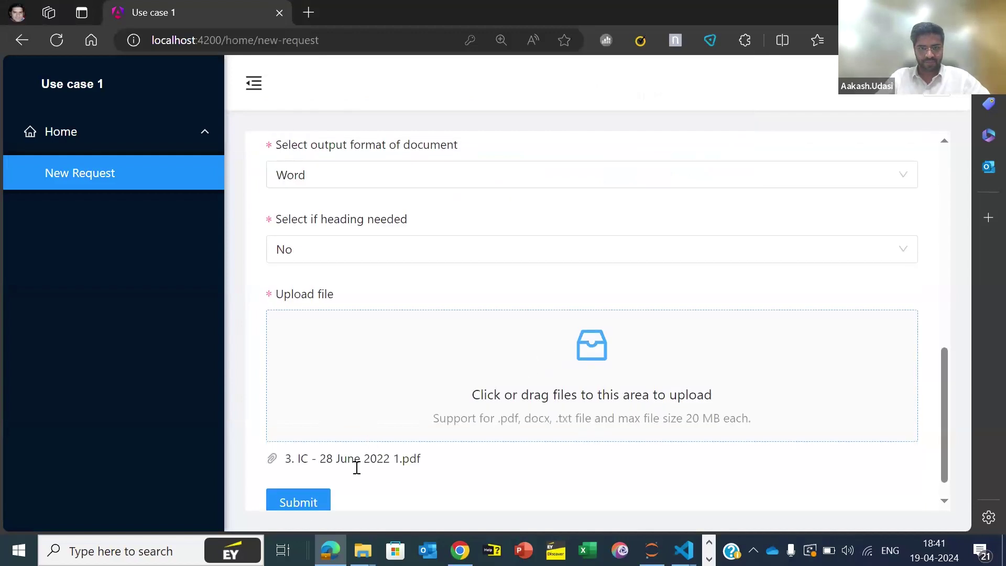
left_click(308, 502)
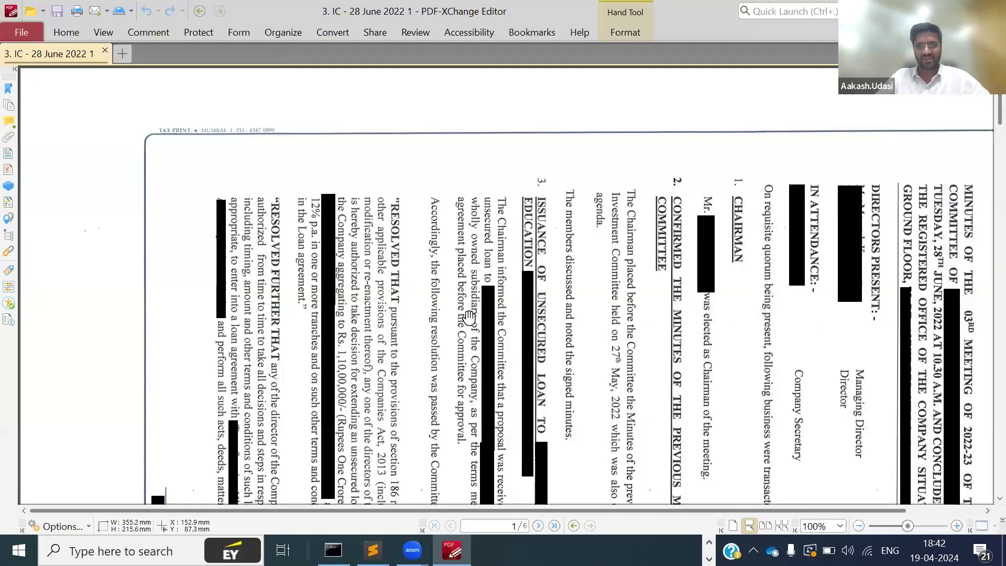
In PDF-XChange Editor, examine the orientation, redactions and resolutions in the scanned minutes of "3. IC - 28 June 2022 1.pdf"
scroll(516, 258, "down", 1)
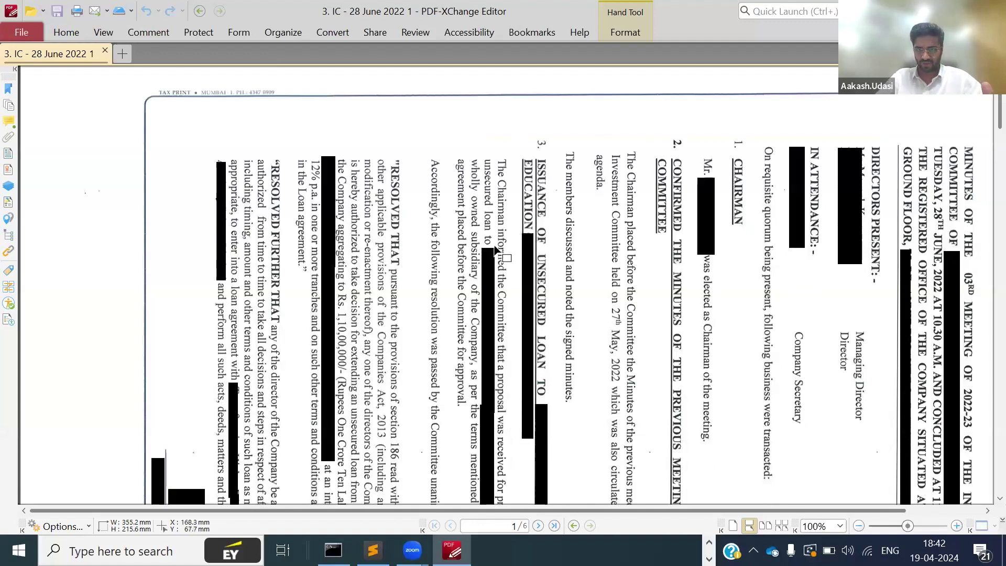
scroll(539, 251, "down", 5)
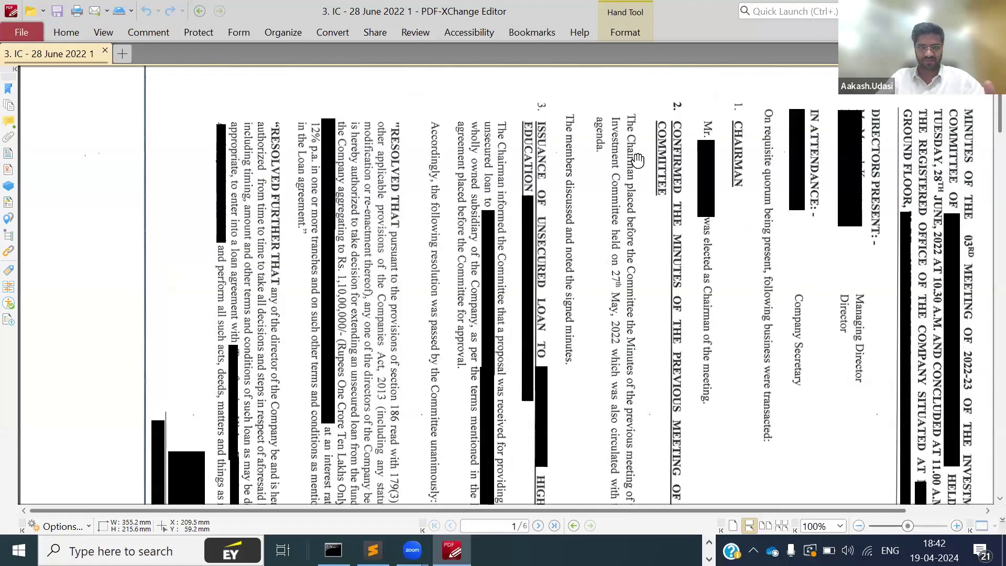
scroll(553, 216, "down", 3)
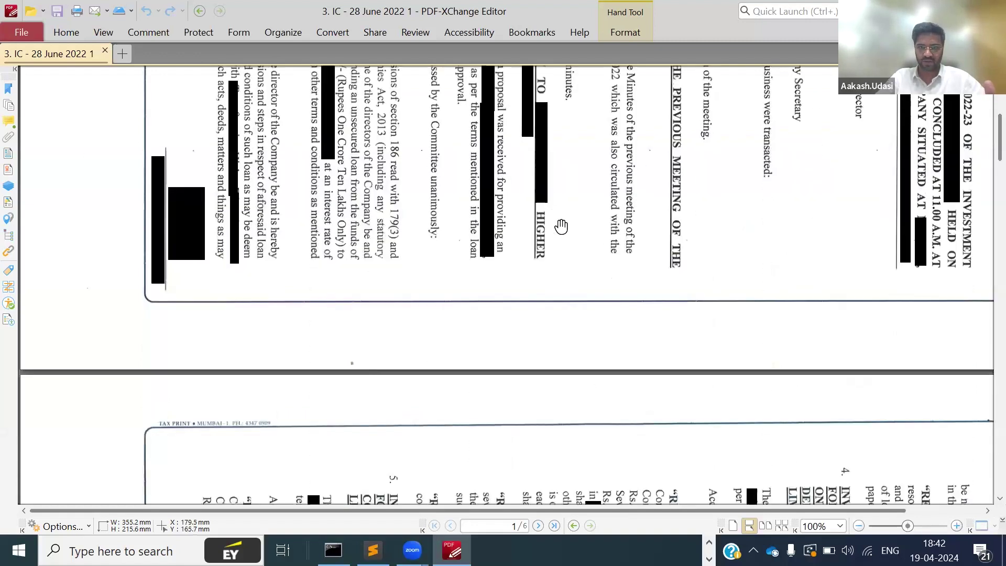
scroll(582, 233, "down", 5)
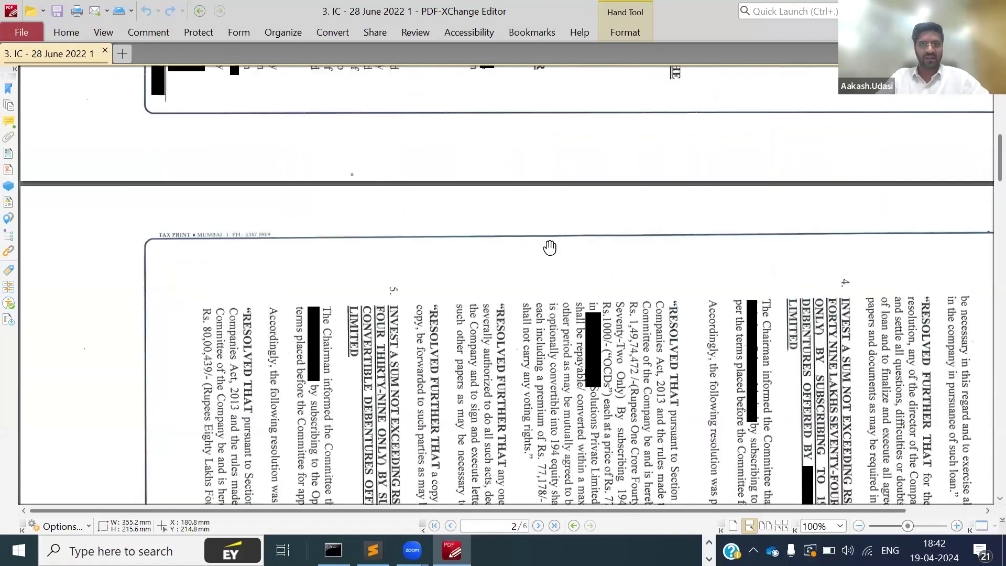
scroll(551, 245, "down", 10)
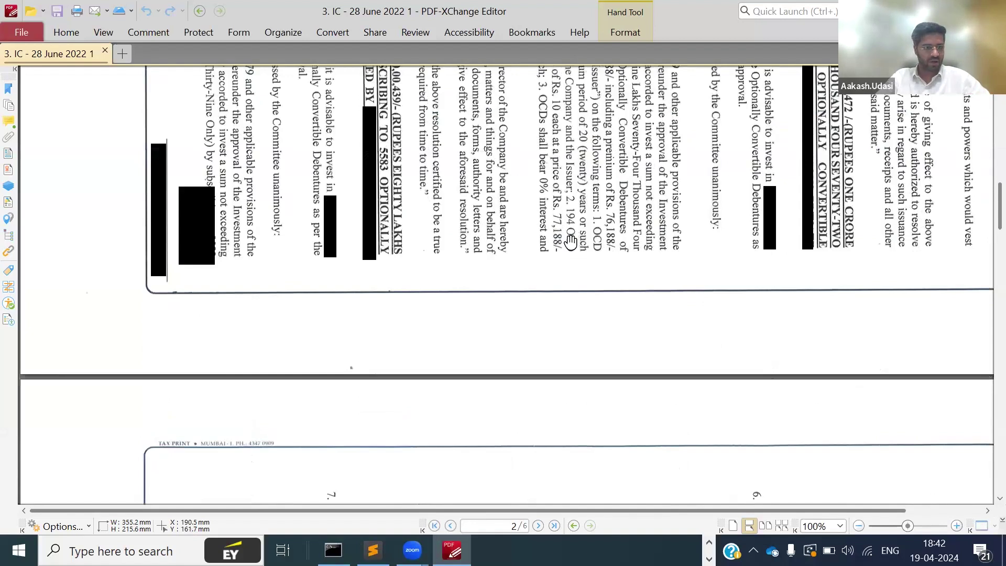
scroll(574, 241, "down", 11)
scroll(552, 265, "down", 1)
scroll(552, 265, "down", 20)
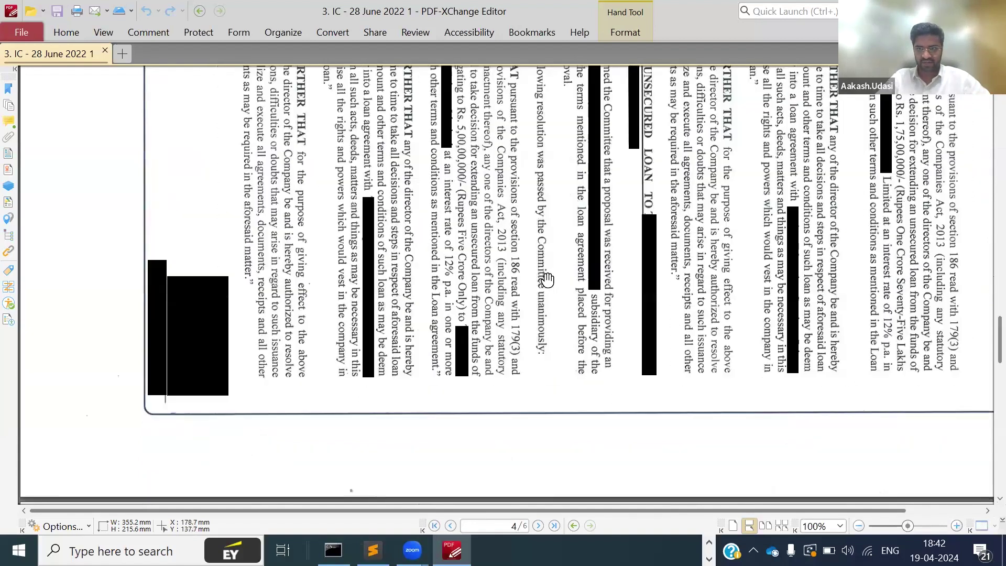
scroll(540, 254, "up", 6)
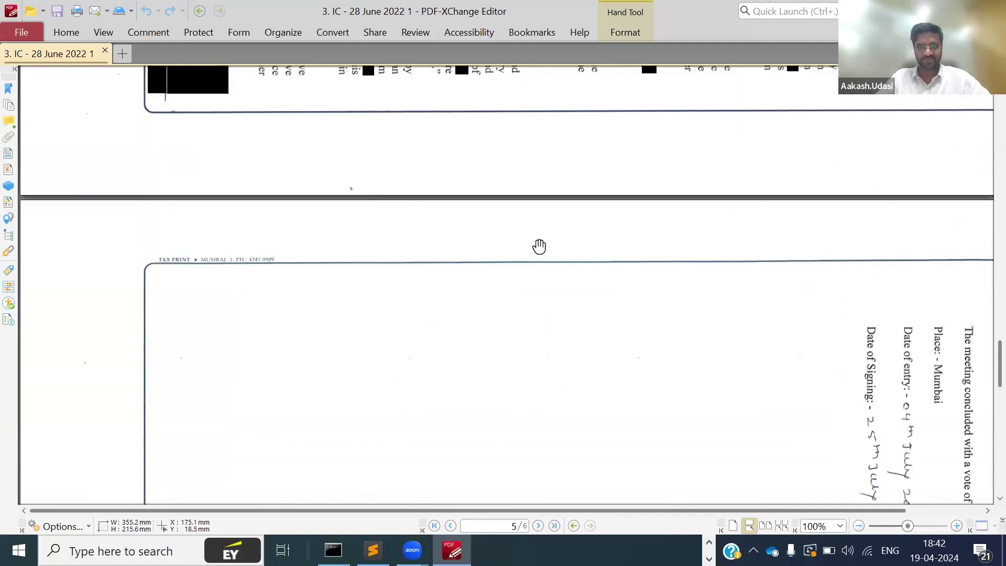
scroll(545, 253, "up", 5)
scroll(515, 265, "up", 8)
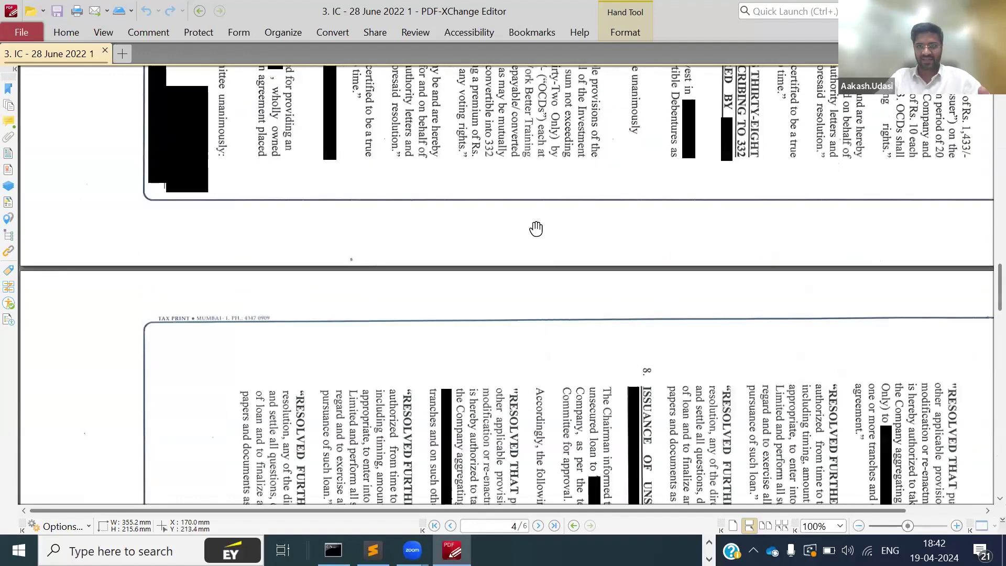
scroll(542, 229, "up", 7)
scroll(542, 229, "up", 2)
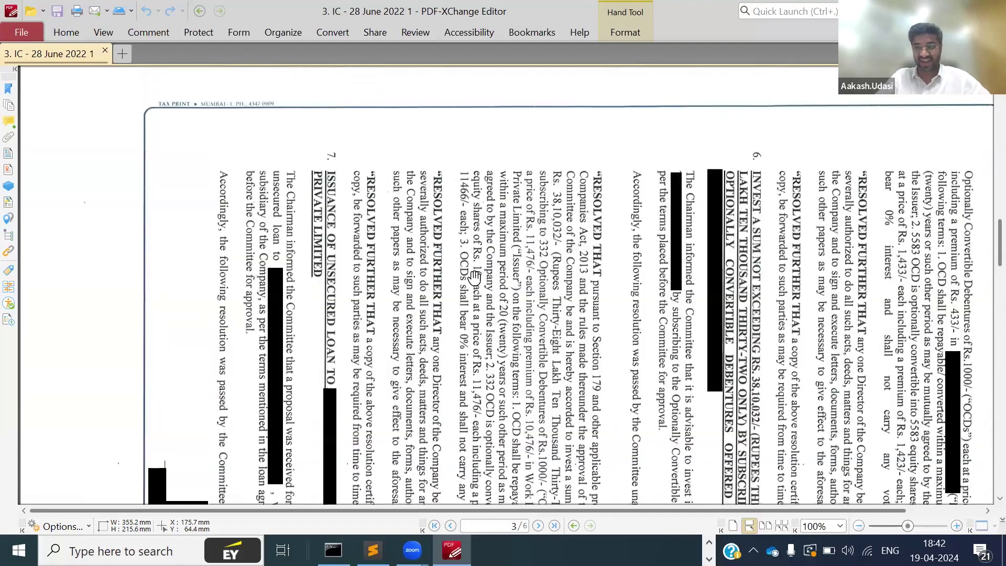
Download the generated summary file from the completed xyz ltd request and show it in the Downloads folder
scroll(577, 306, "up", 4)
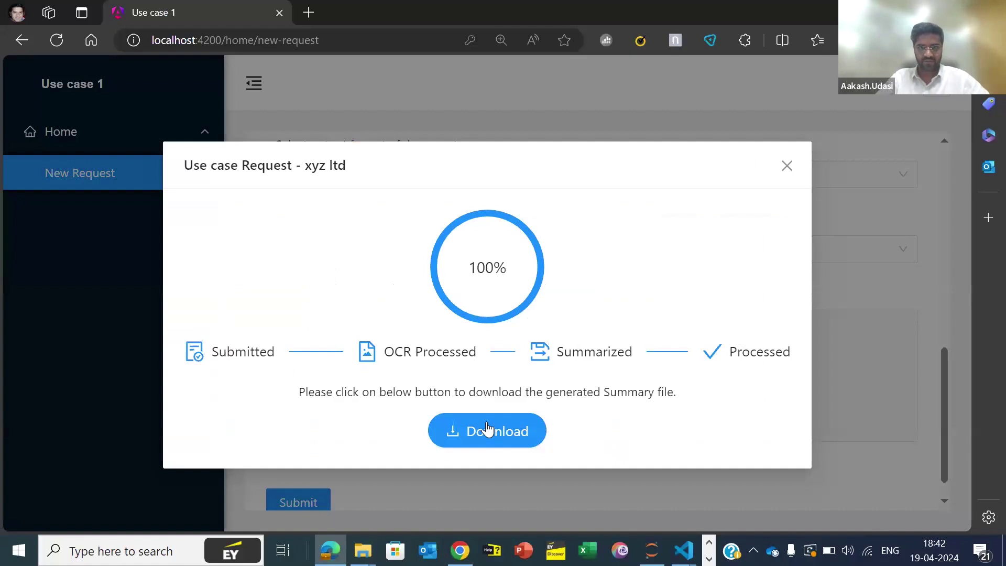
left_click(487, 425)
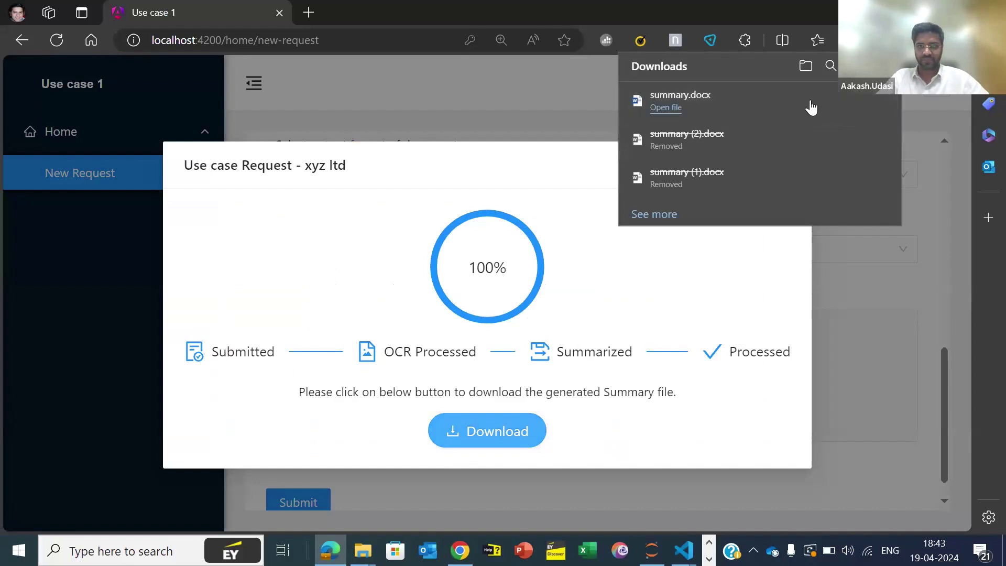
left_click_drag(833, 105, 834, 108)
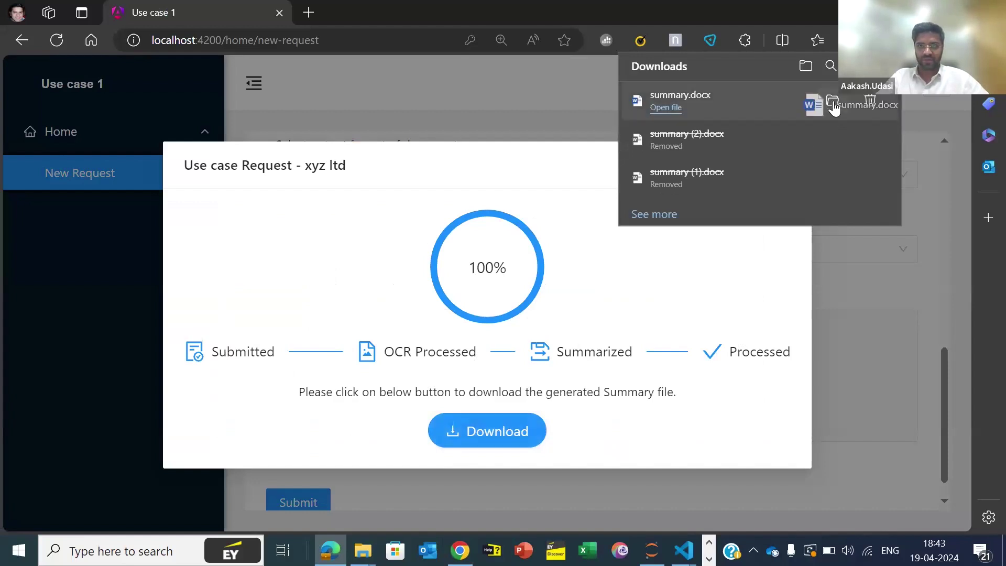
left_click_drag(675, 111, 834, 111)
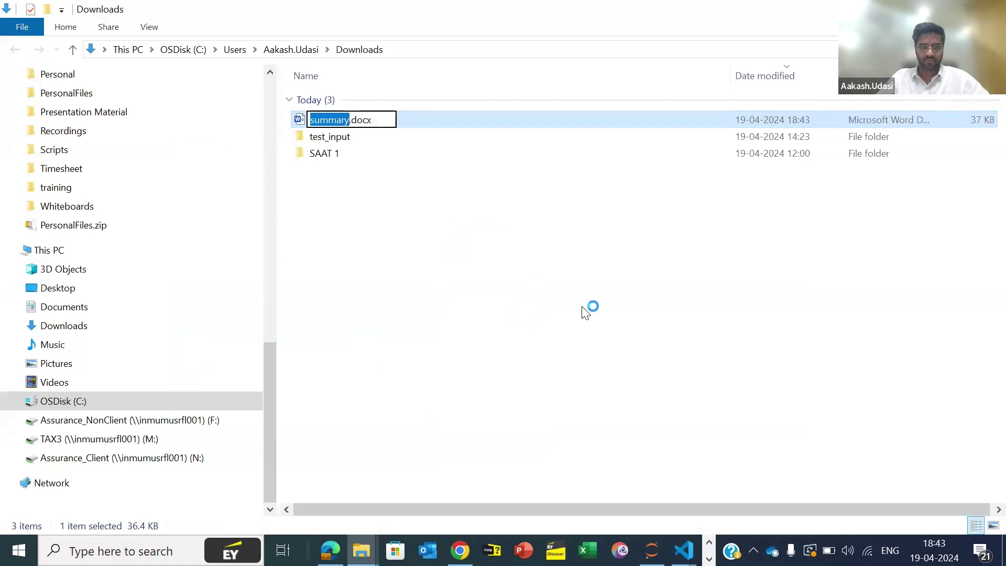
Open the downloaded summary.docx in Word, keeping its file name
left_click(594, 279)
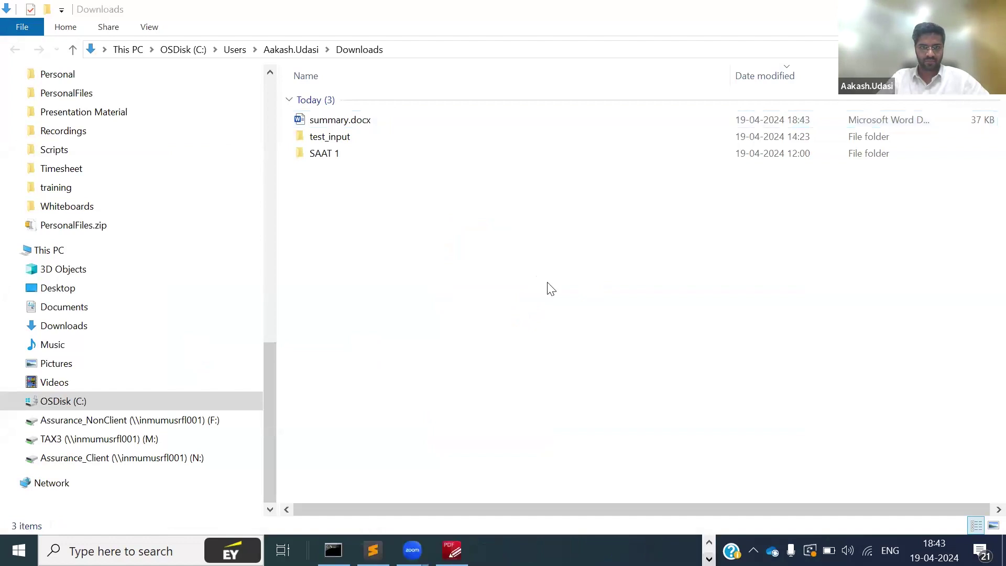
double_click(362, 121)
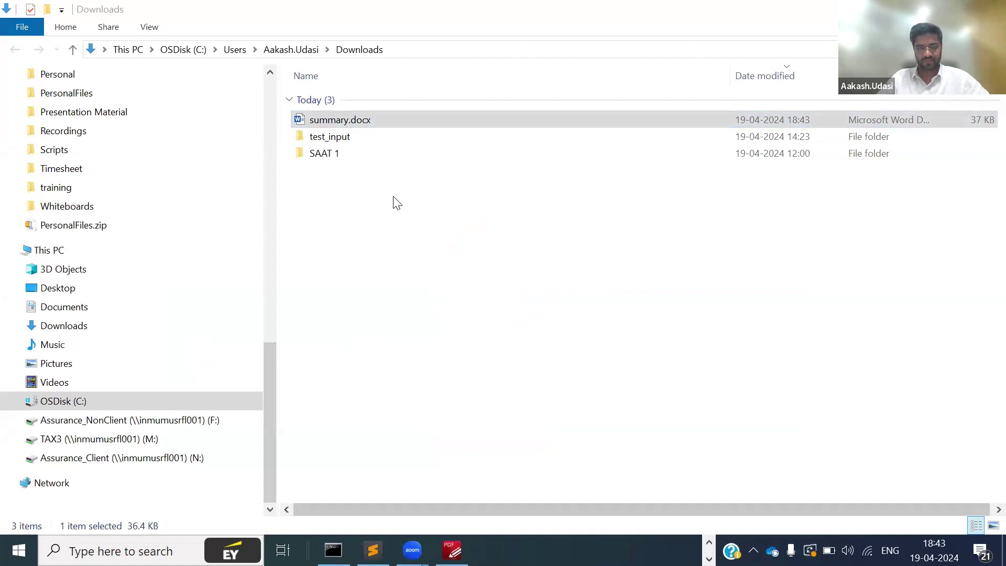
double_click(338, 119)
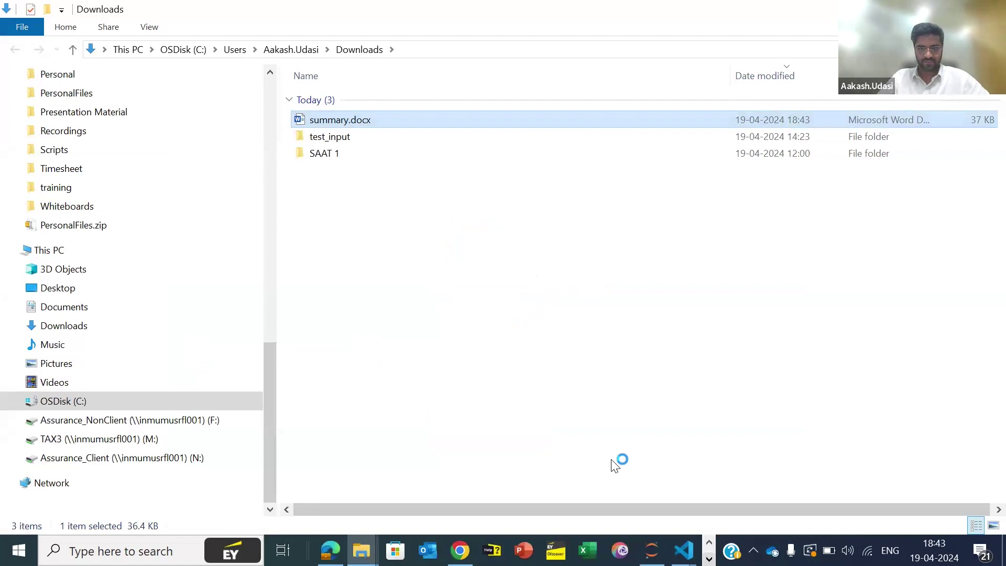
Read through the generated meeting summary in summary.docx, from the attendees and business transacted to the closing sign-off
scroll(443, 286, "down", 4)
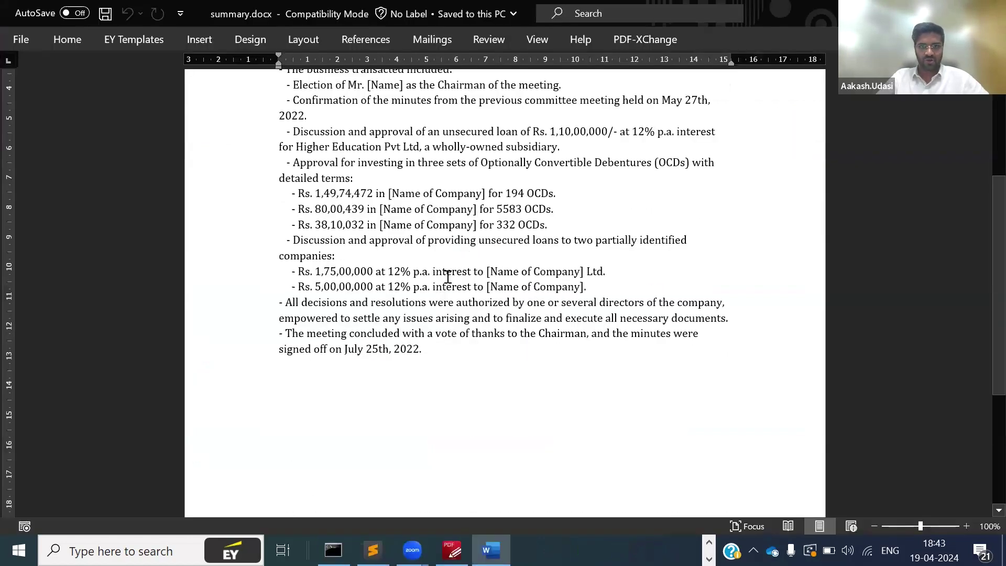
scroll(447, 278, "up", 5)
scroll(489, 258, "down", 3)
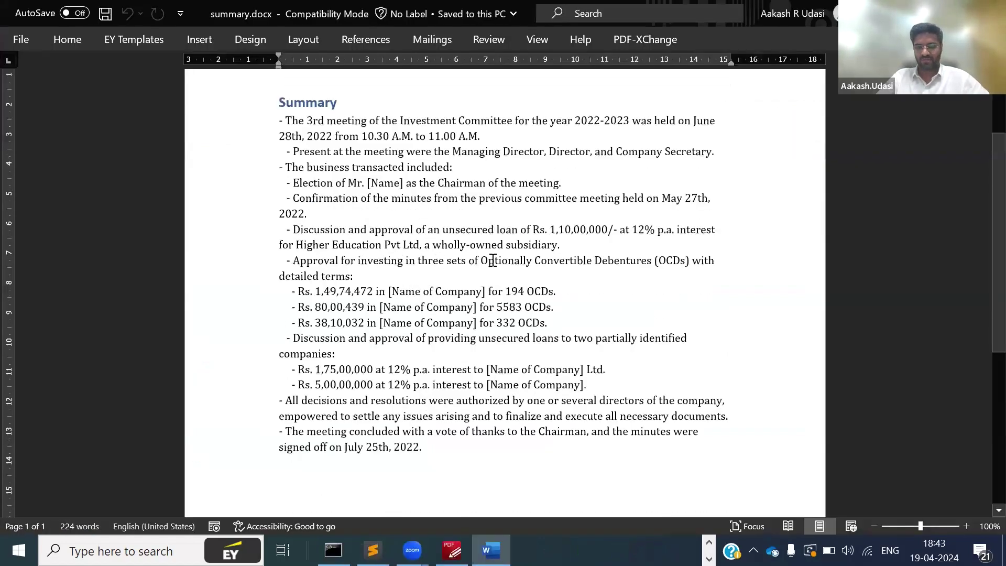
scroll(492, 260, "down", 1)
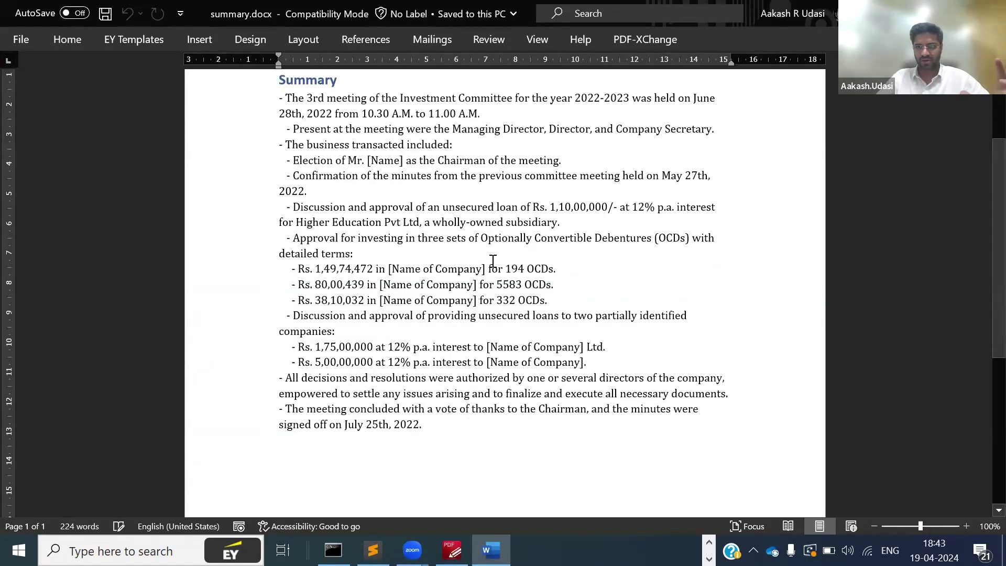
scroll(492, 264, "up", 4)
scroll(493, 268, "down", 5)
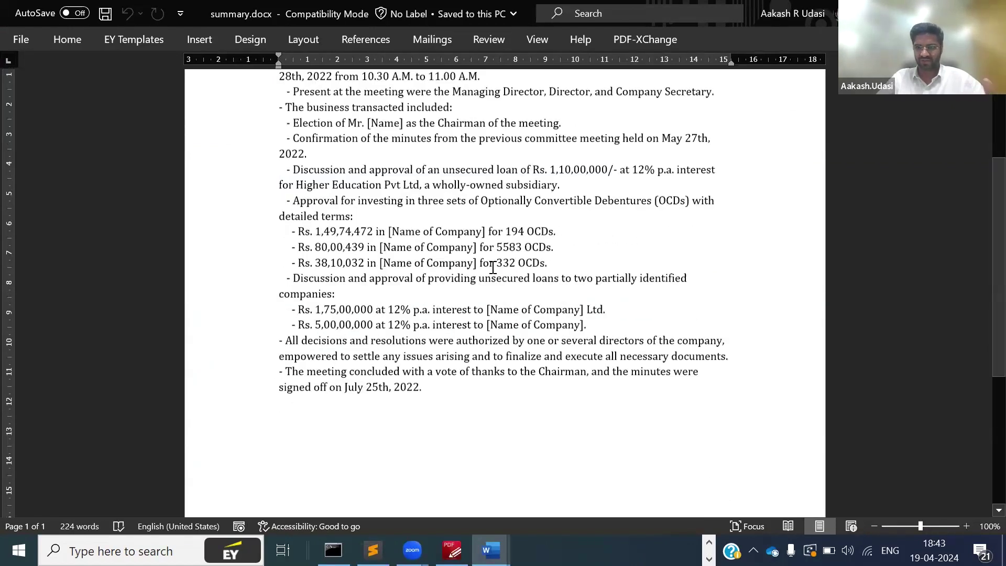
scroll(493, 266, "up", 4)
scroll(493, 266, "down", 1)
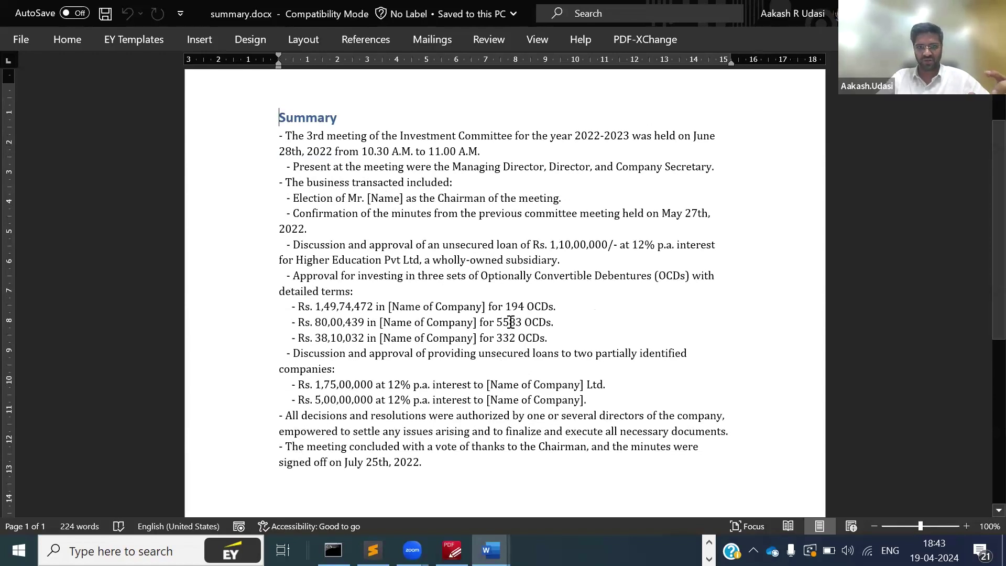
scroll(511, 322, "down", 3)
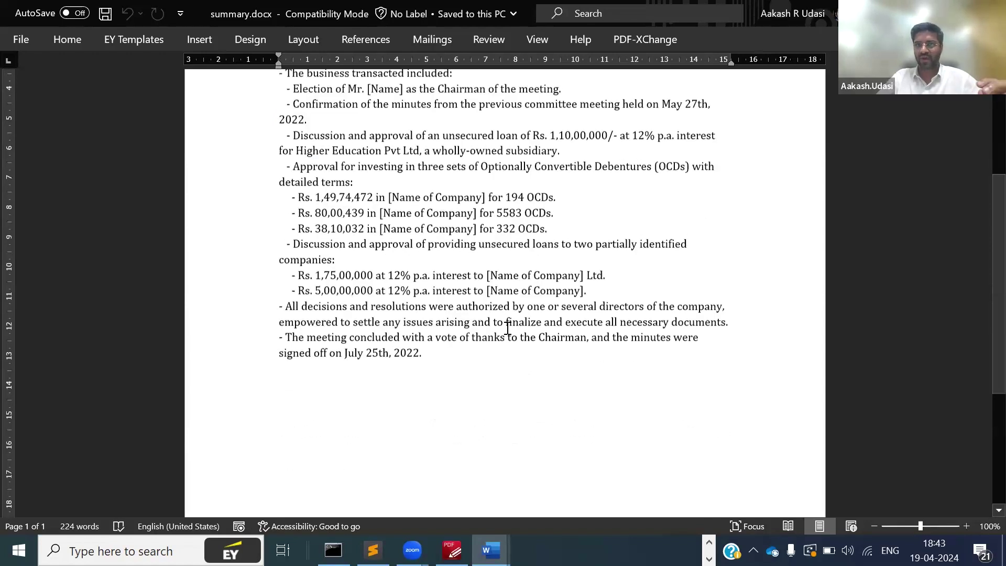
scroll(508, 328, "up", 4)
scroll(508, 328, "down", 3)
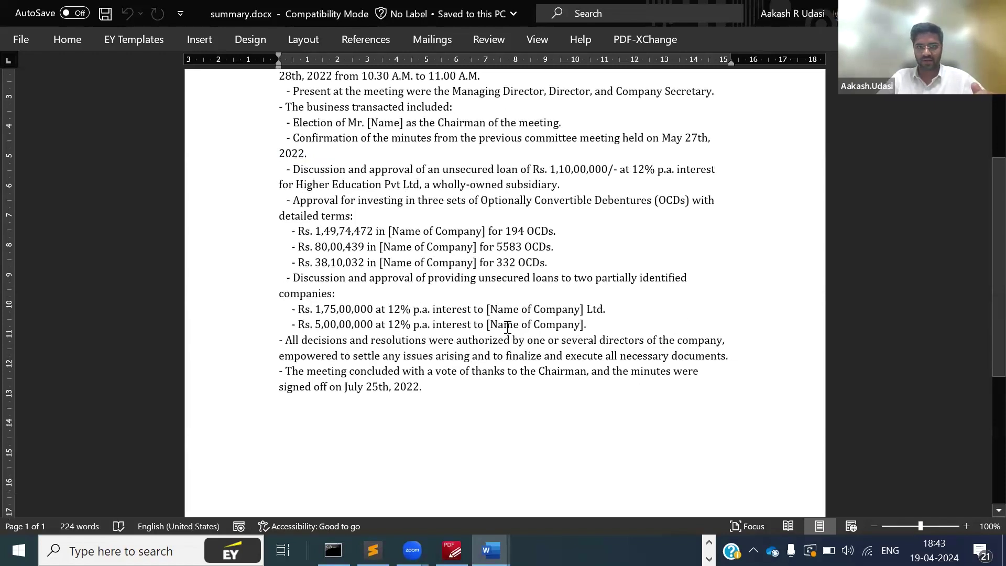
scroll(508, 329, "up", 2)
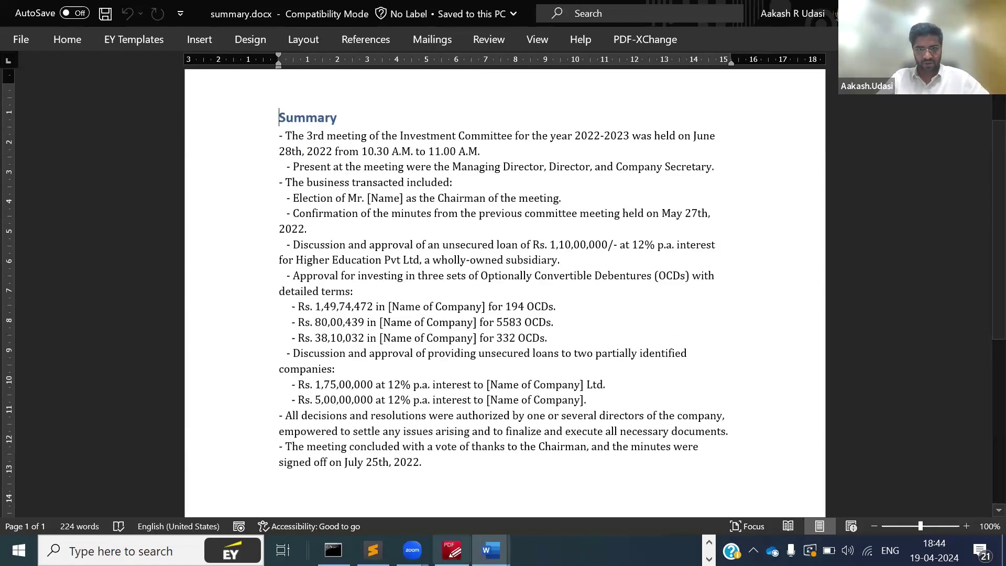
Snap the source PDF window to the left half of the screen and restore the summary.docx window to a smaller size
left_click(451, 550)
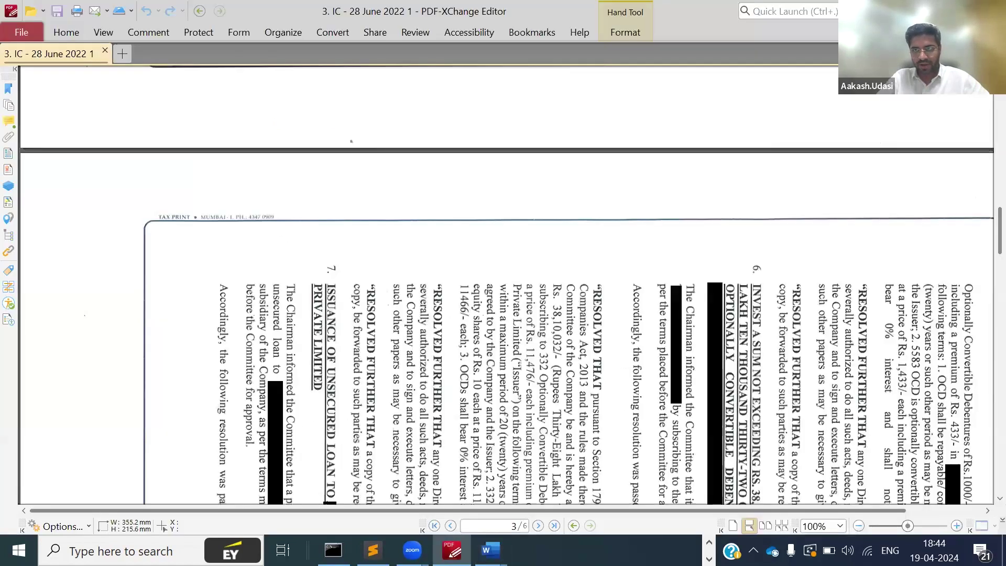
key("super+Left")
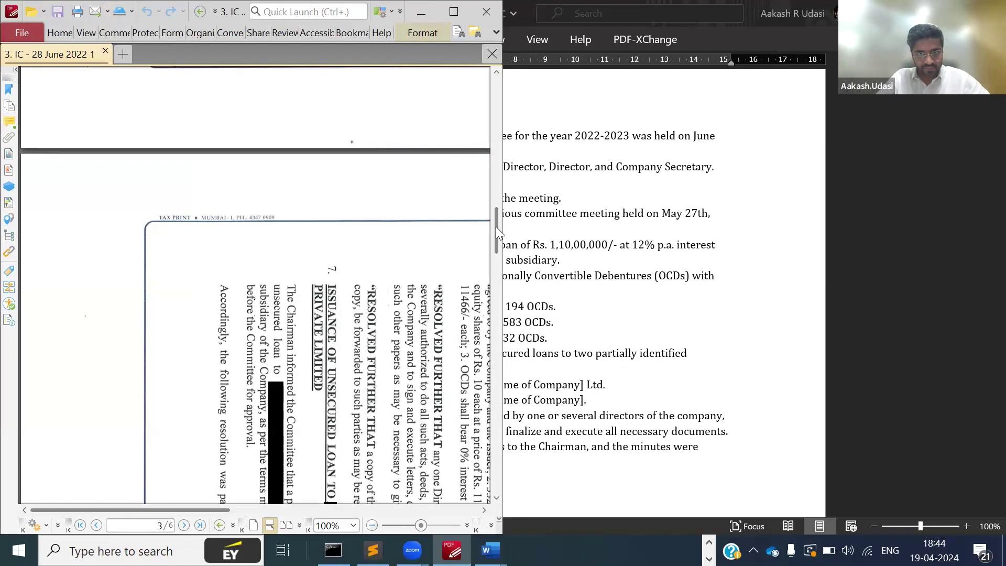
scroll(513, 183, "up", 5)
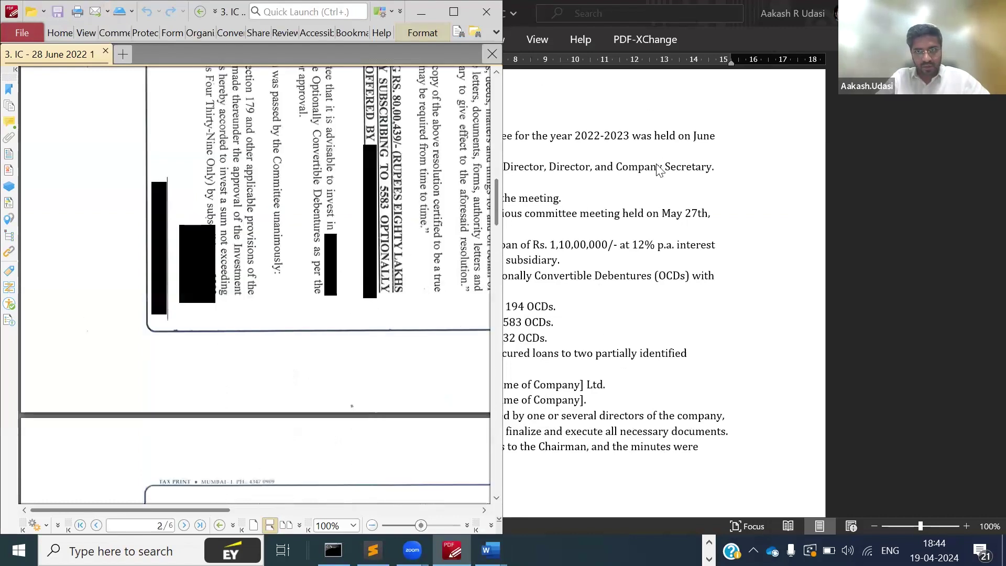
key("alt+Tab")
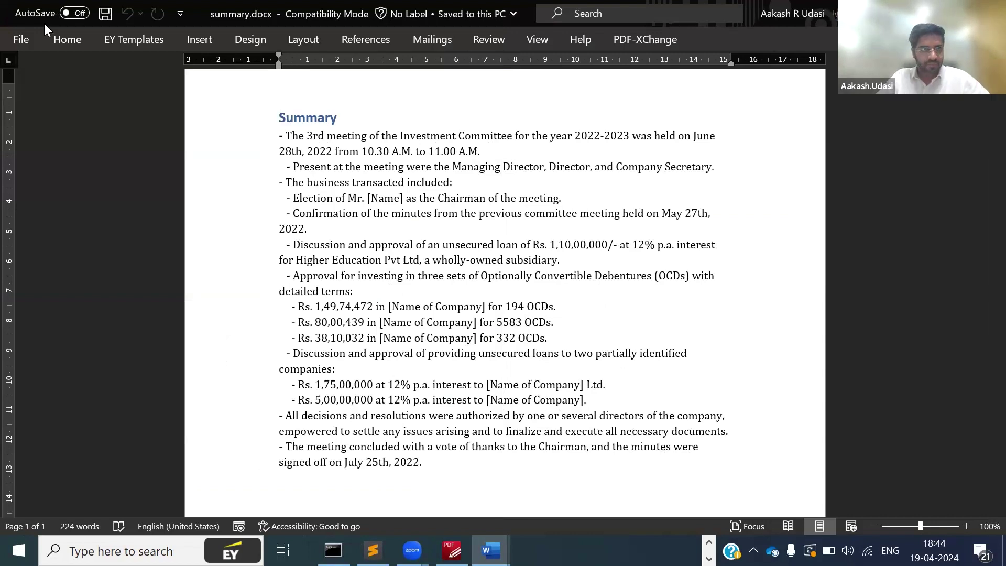
double_click(65, 21)
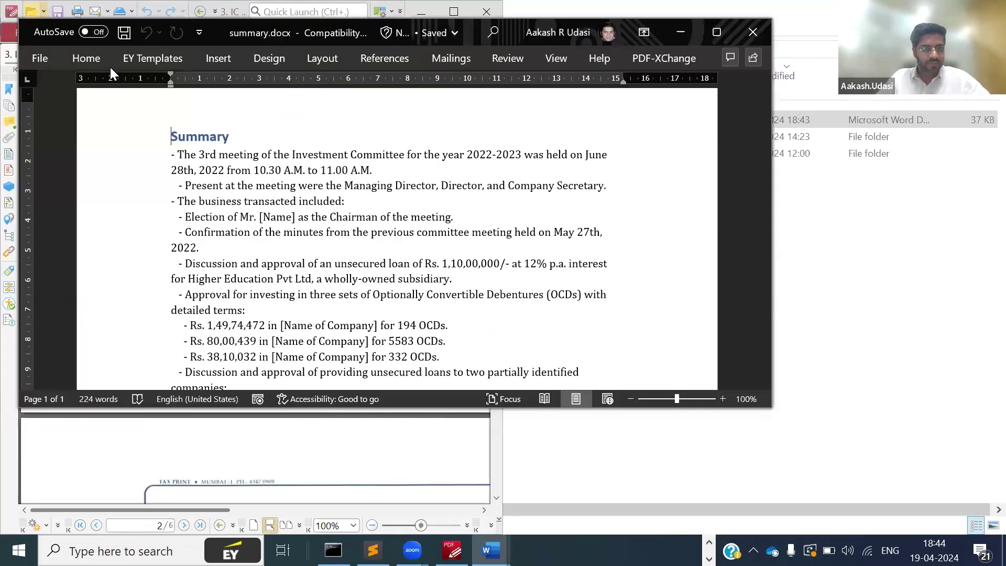
Examine the summary's passage on investing in three sets of Optionally Convertible Debentures, highlighting it together with its three amounts
scroll(763, 200, "up", 1)
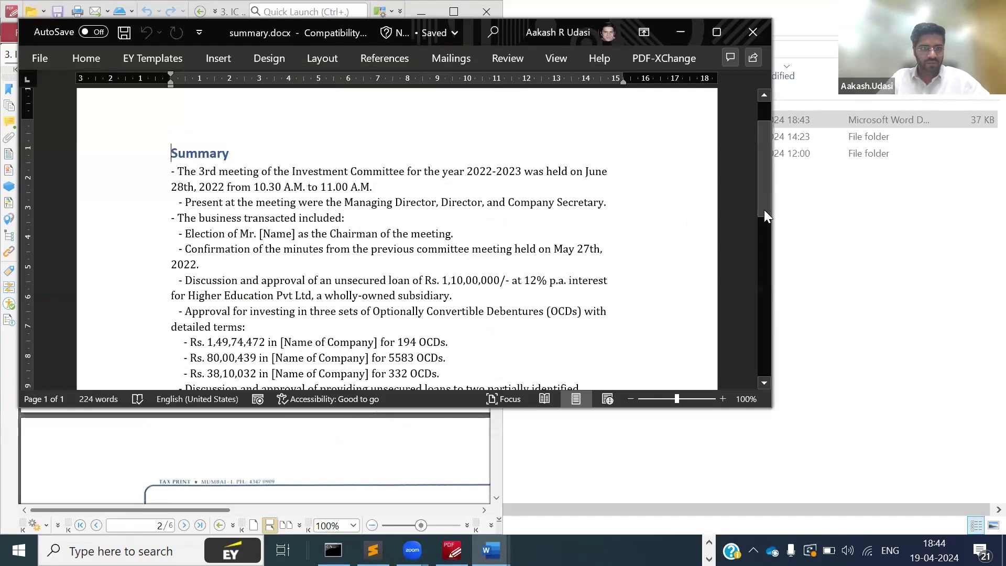
scroll(764, 205, "down", 2)
scroll(769, 160, "up", 2)
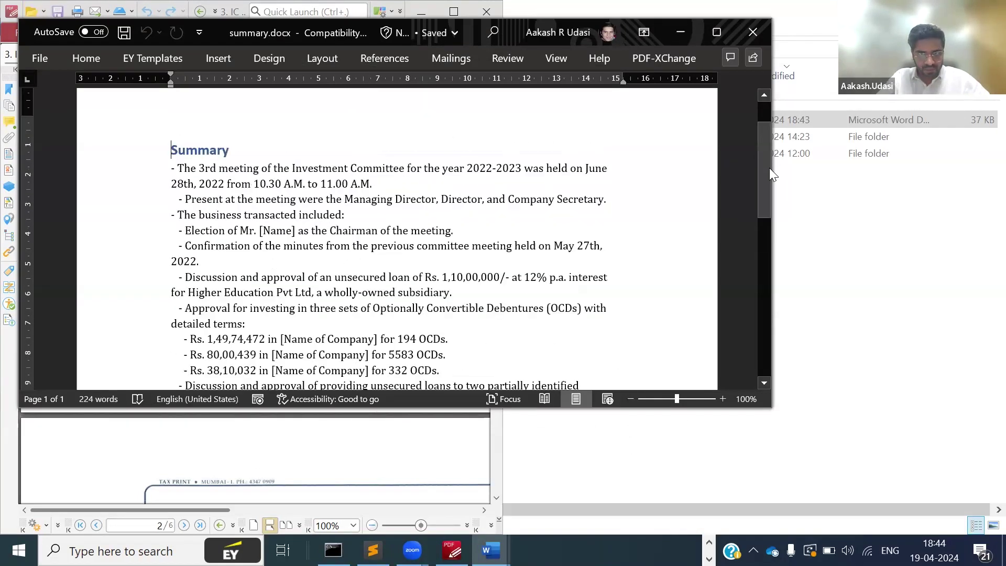
scroll(769, 185, "down", 1)
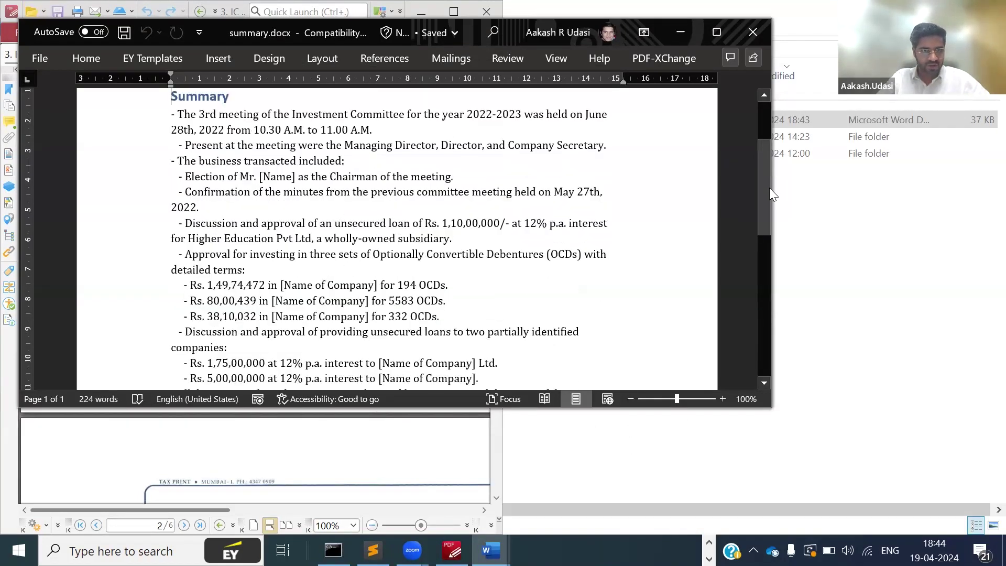
scroll(769, 188, "down", 1)
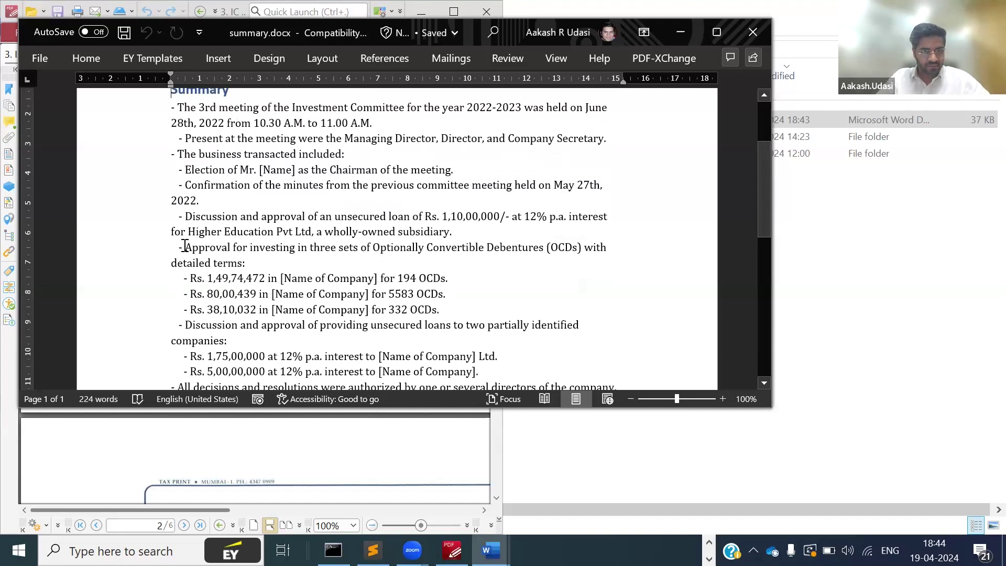
left_click_drag(185, 246, 433, 312)
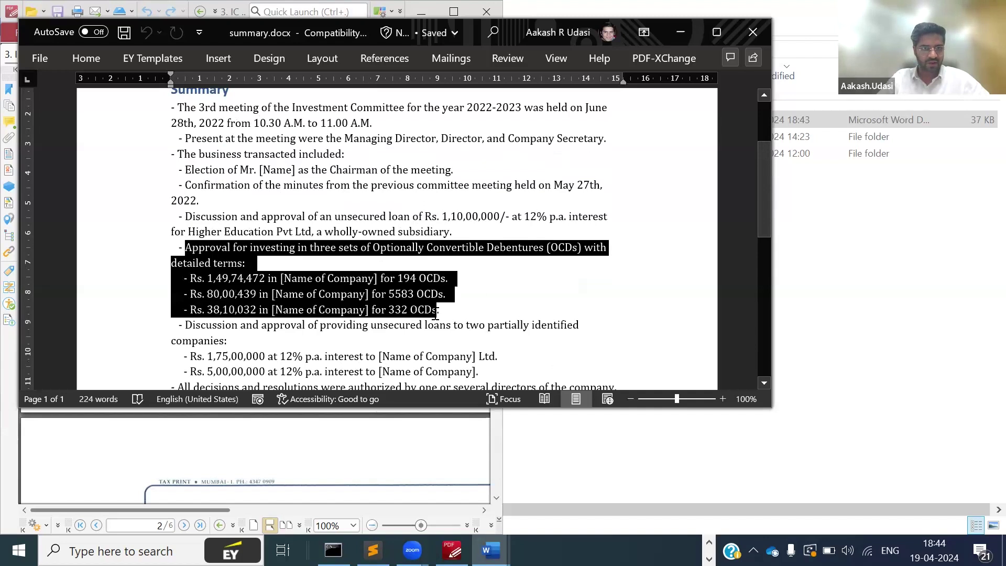
left_click(434, 310)
In the source PDF, examine resolution 5 on investing in Optionally Convertible Debentures to compare it with the summary
left_click_drag(346, 430, 440, 135)
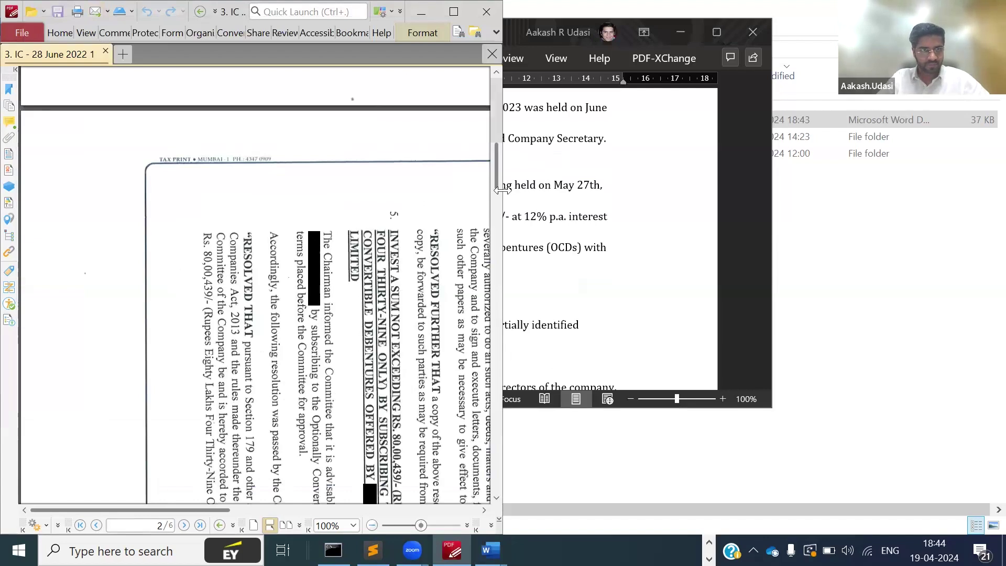
left_click(96, 11)
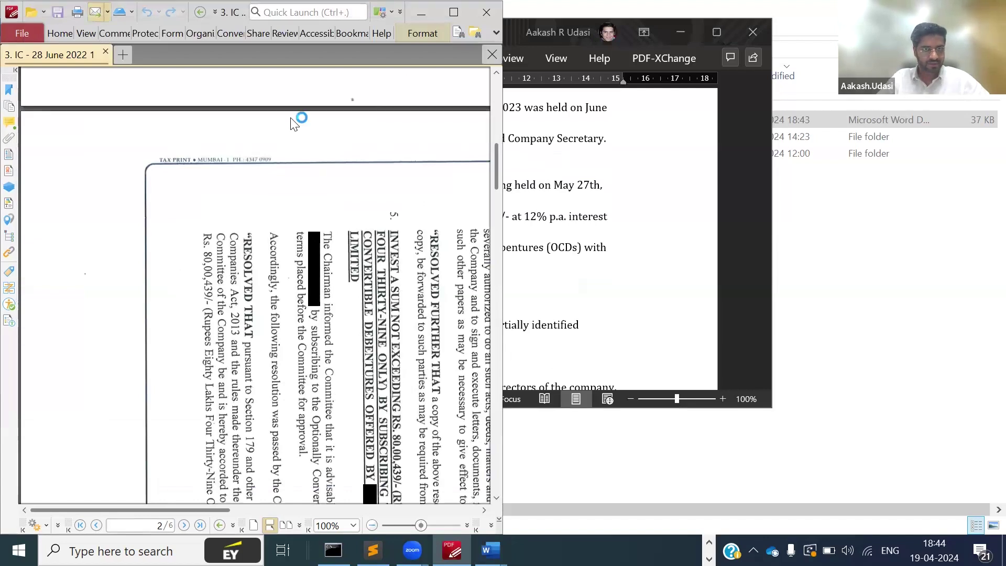
key("alt+Tab")
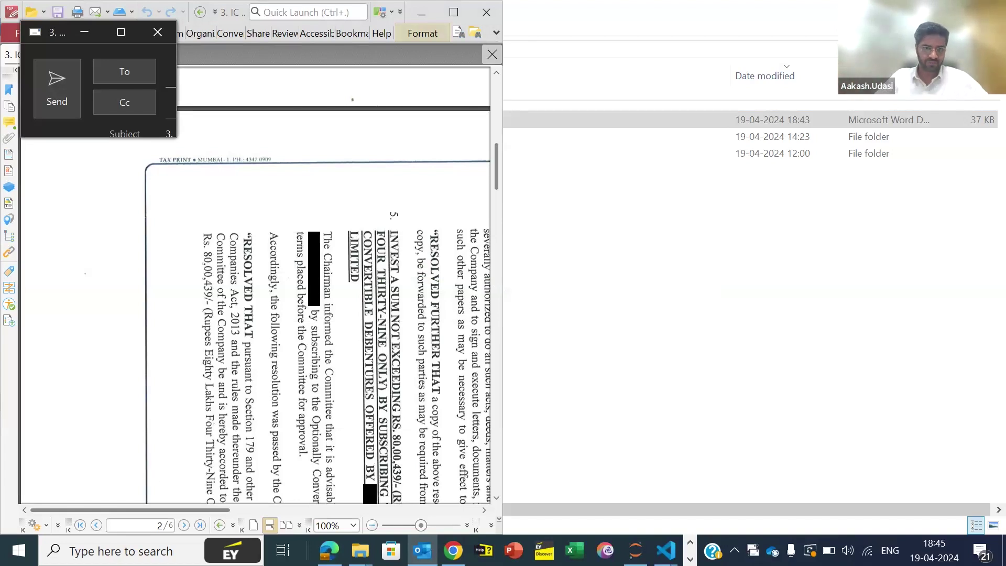
Open Case Law.pdf from the Summarization folder and skim the High Court ruling through to its third page
left_click(173, 481)
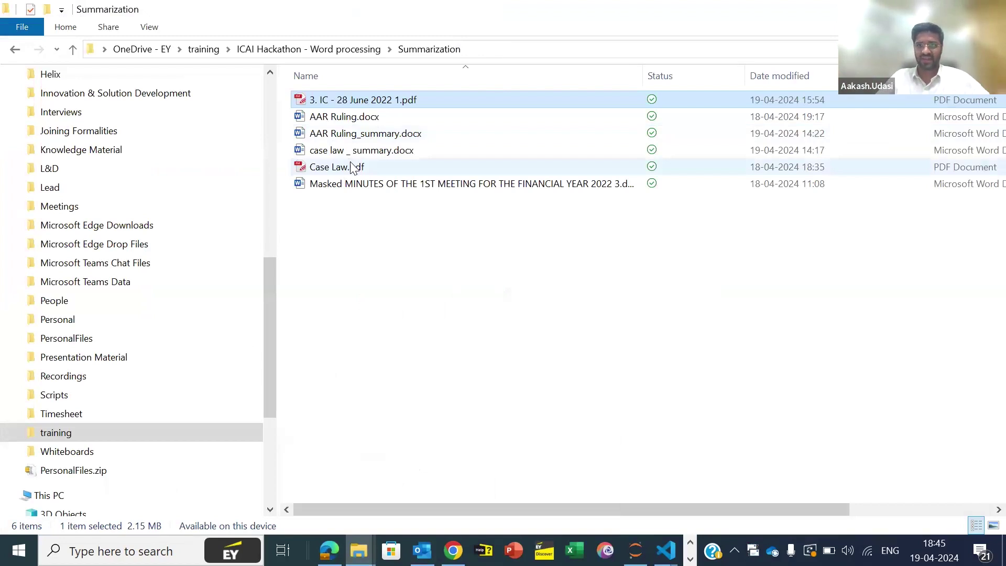
left_click(352, 167)
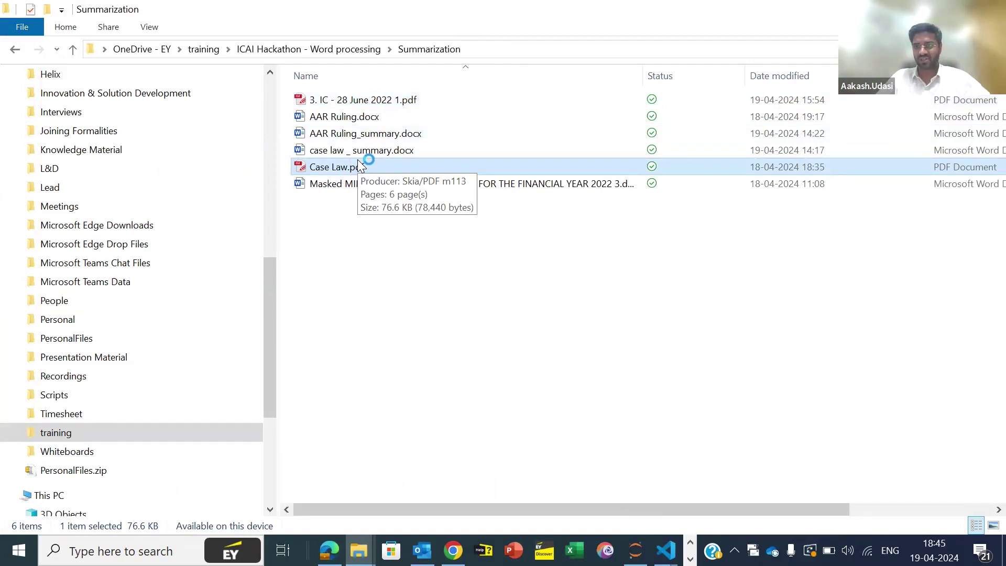
key("alt+Tab")
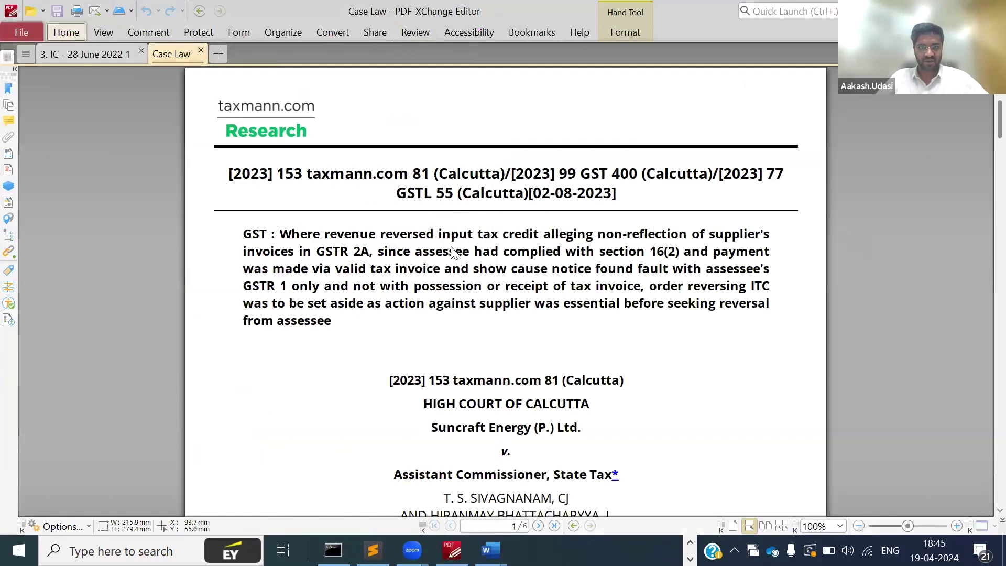
key("alt+Tab")
key("Return")
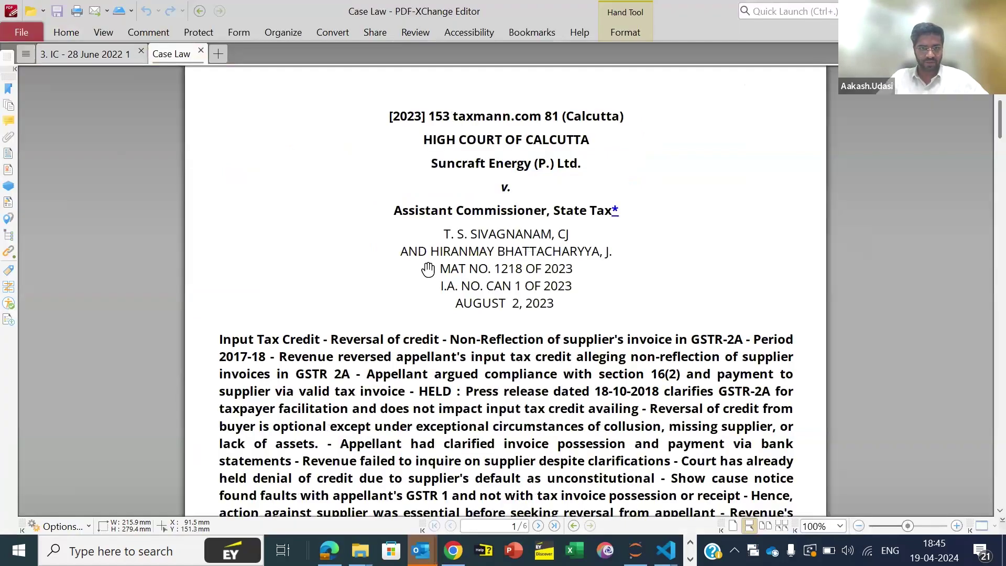
scroll(474, 286, "down", 8)
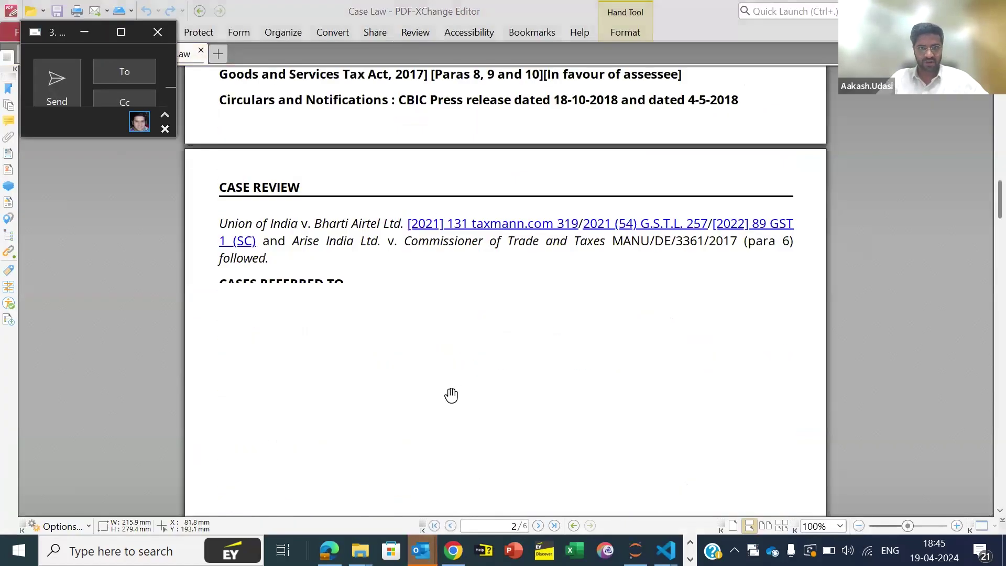
scroll(452, 395, "down", 10)
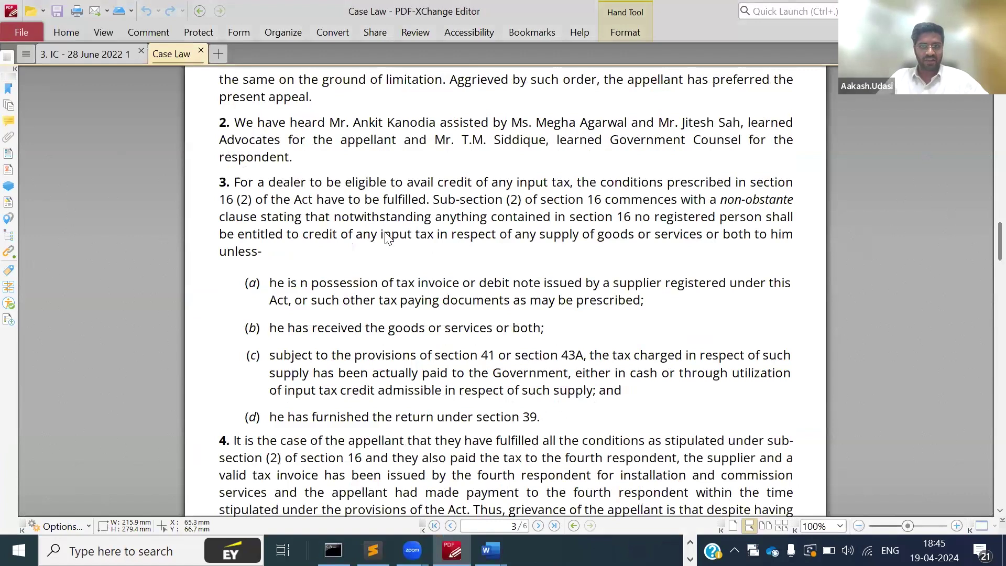
Return to the Summarization folder and open "case law _ summary.docx"
key("alt+Tab")
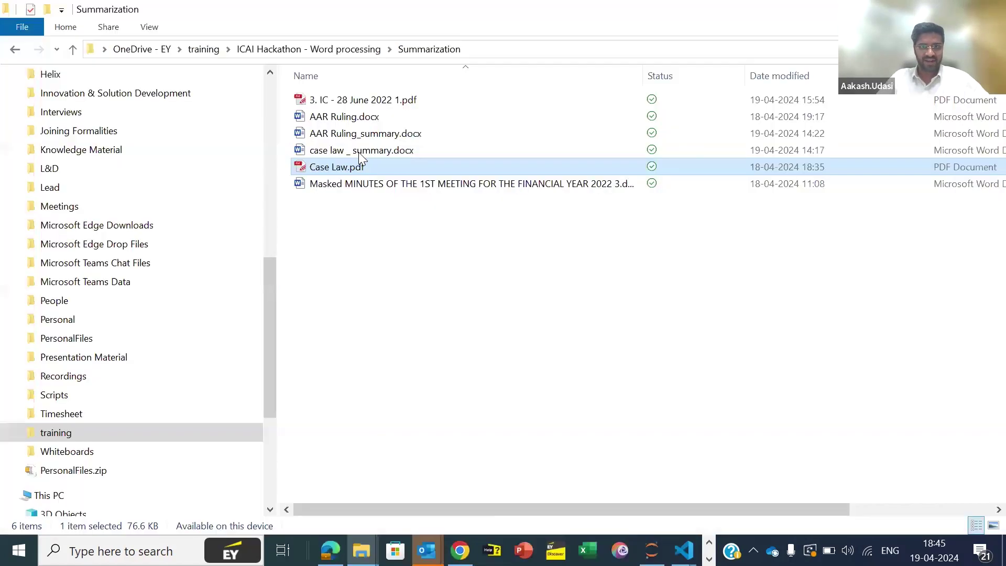
left_click(360, 152)
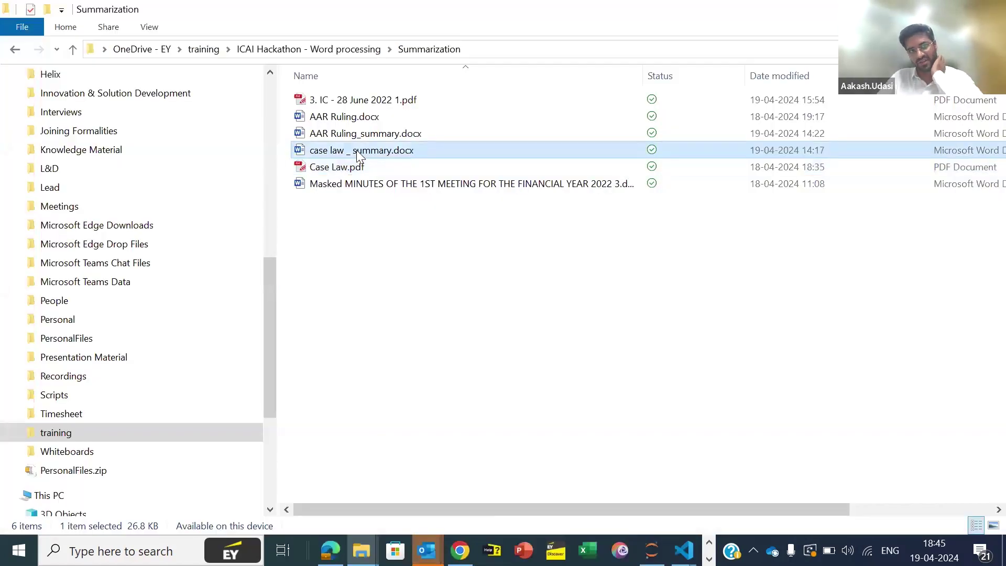
left_click(411, 150)
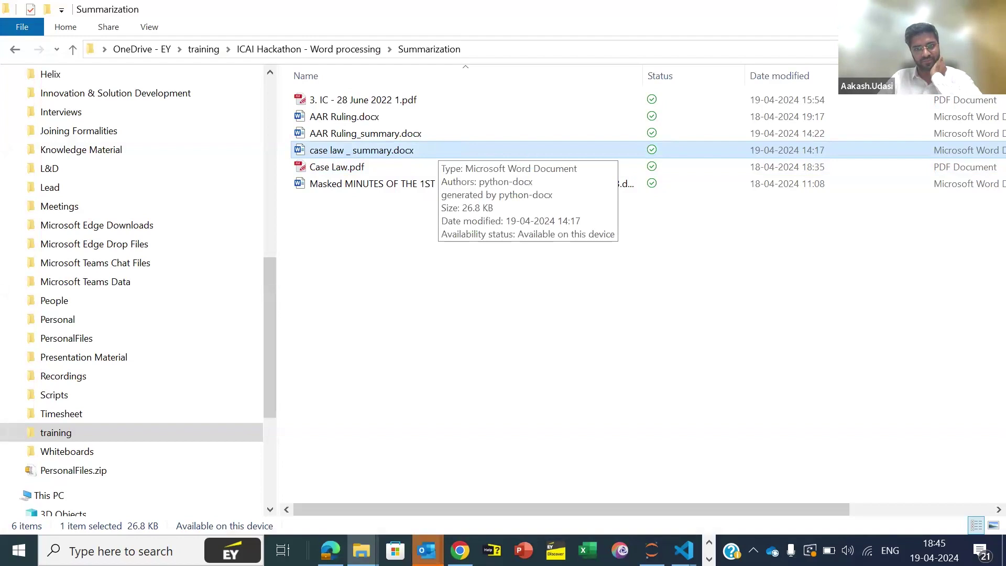
key("Return")
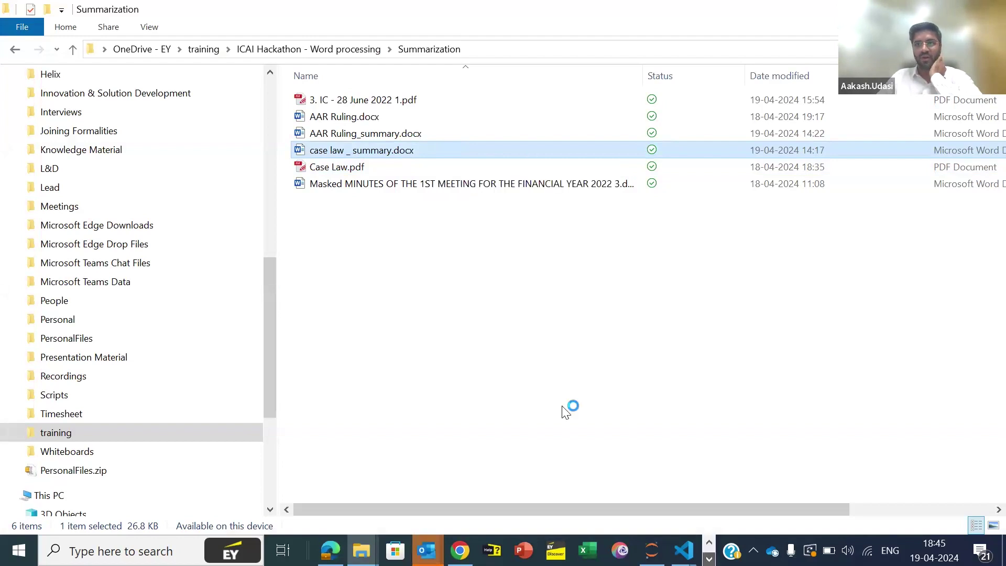